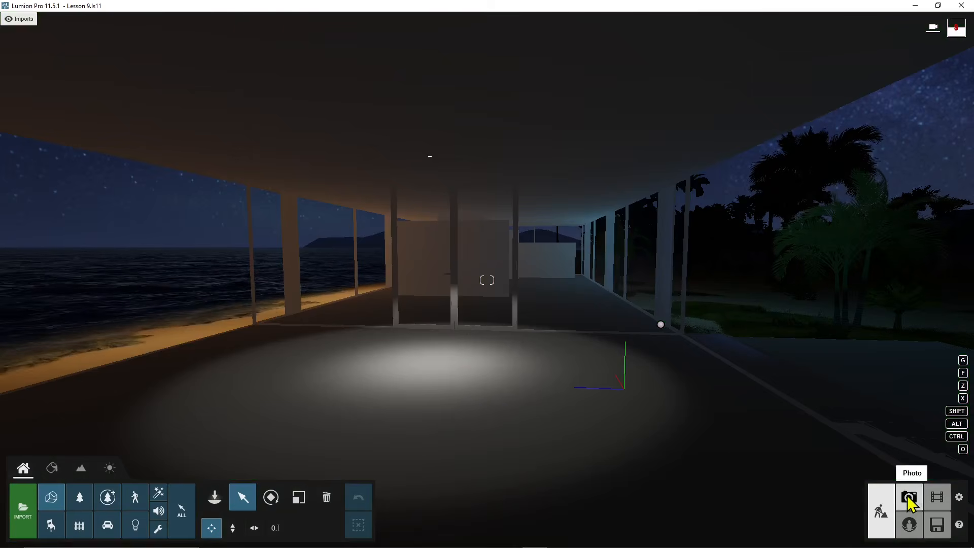
Open Photo mode and compare the test 4 and test 5 images in the renderings folder.
left_click(908, 498)
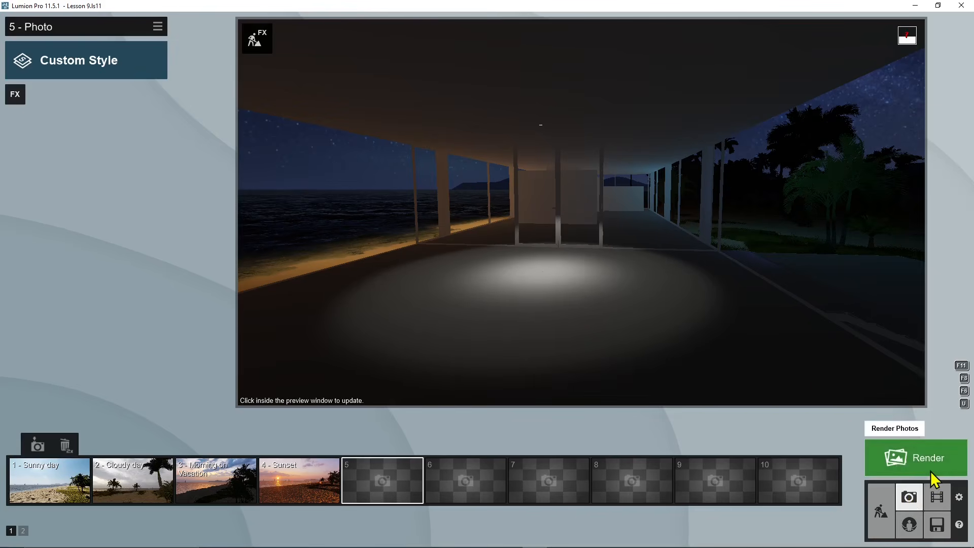
mouse_move(458, 474)
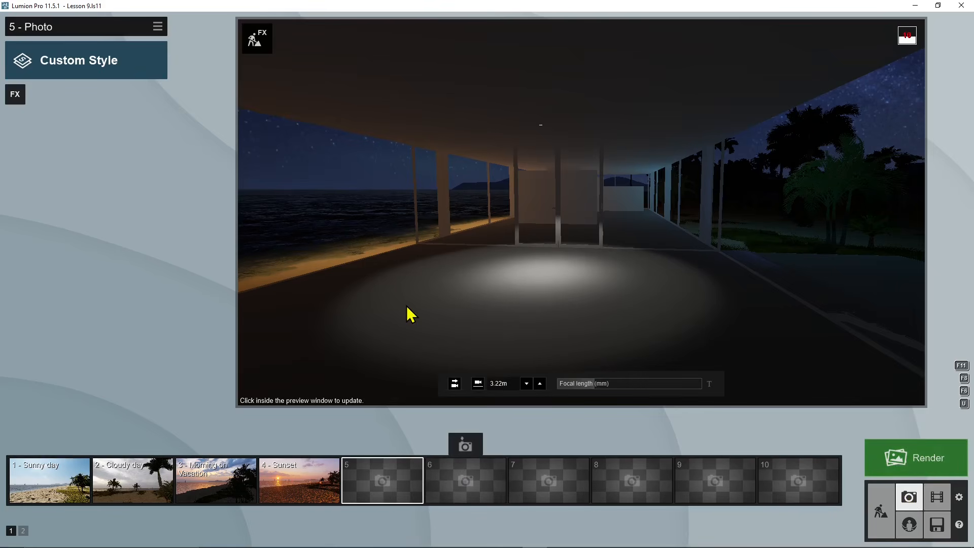
key("alt+Tab")
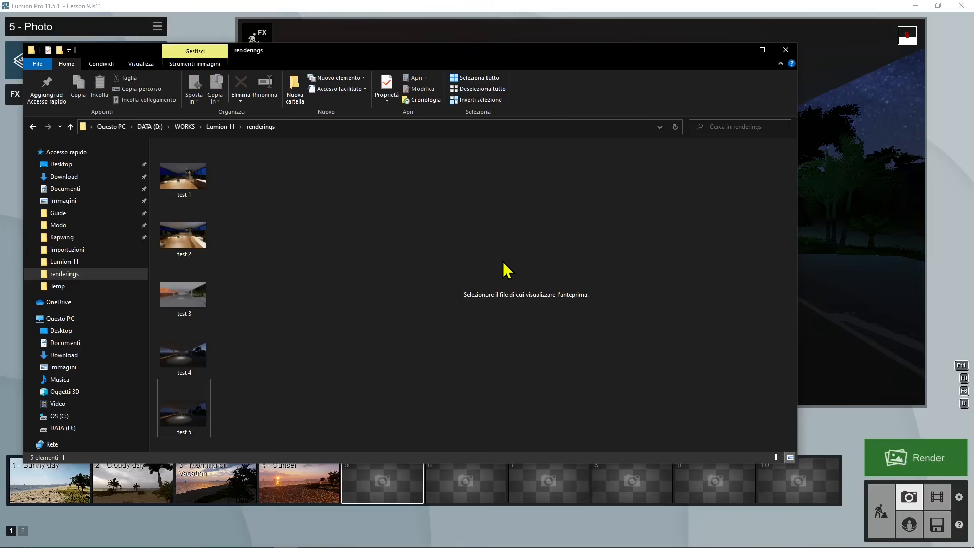
left_click(198, 361)
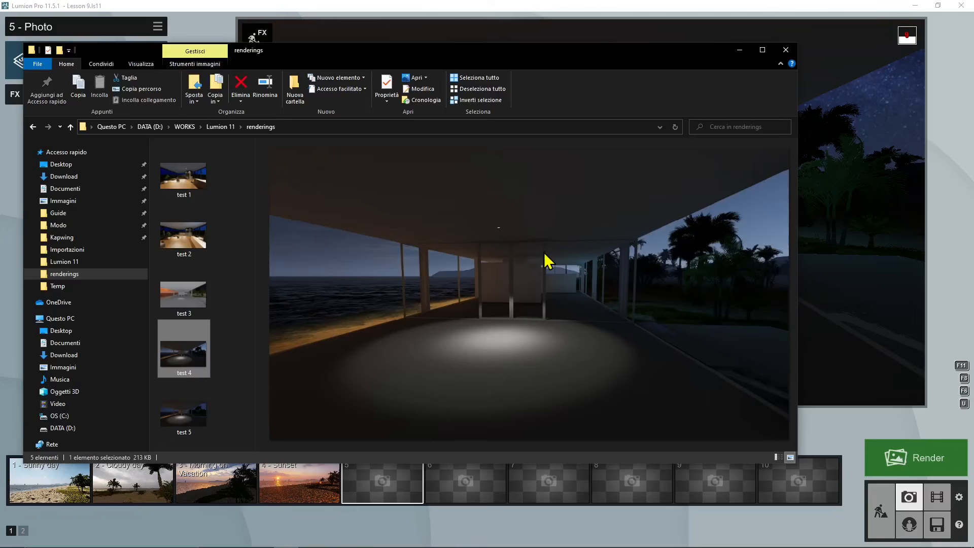
left_click(185, 421)
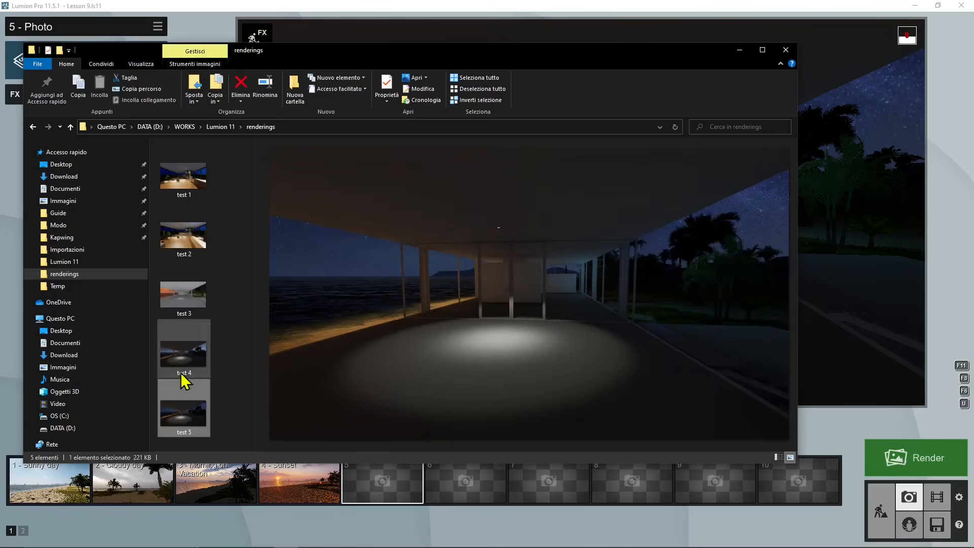
left_click(231, 373)
left_click(196, 351)
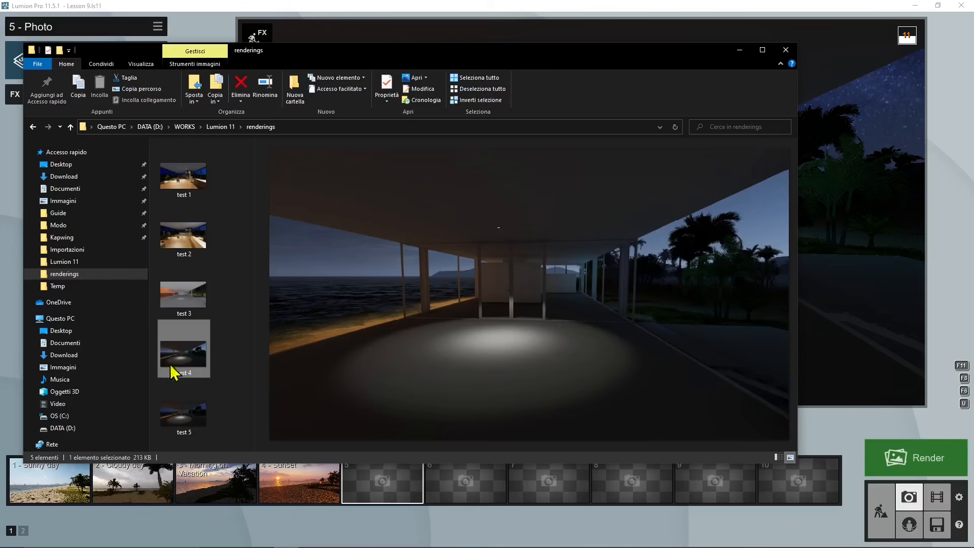
left_click(740, 49)
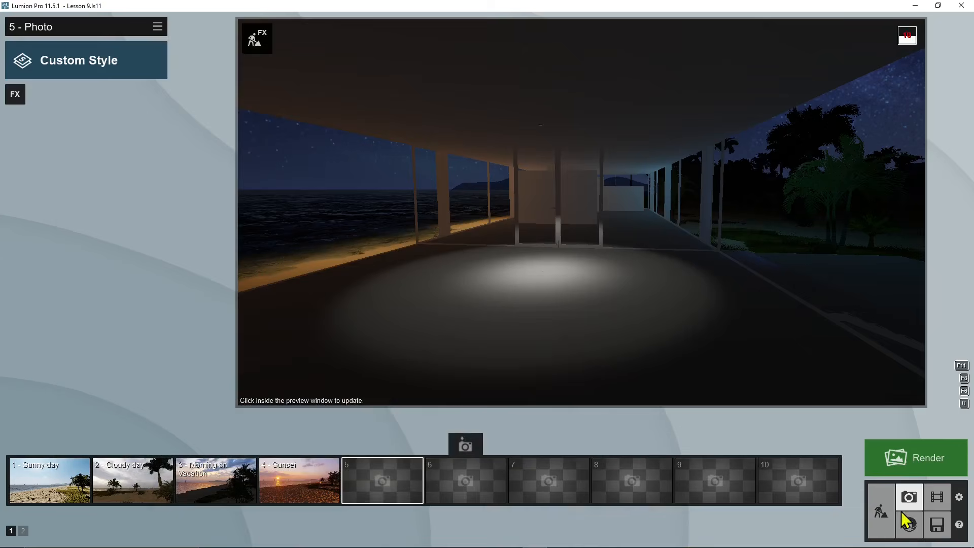
Create a new project from the beach environment template.
left_click(937, 525)
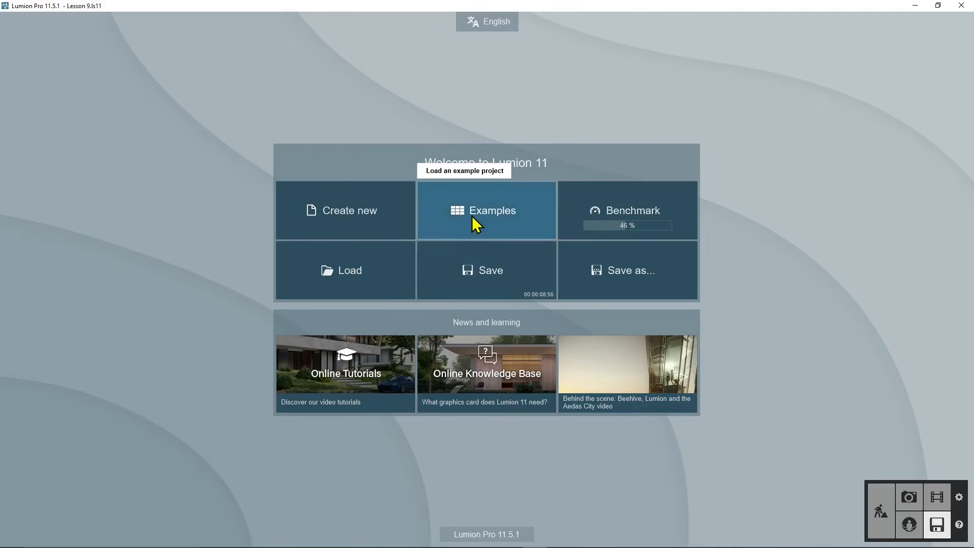
left_click(364, 220)
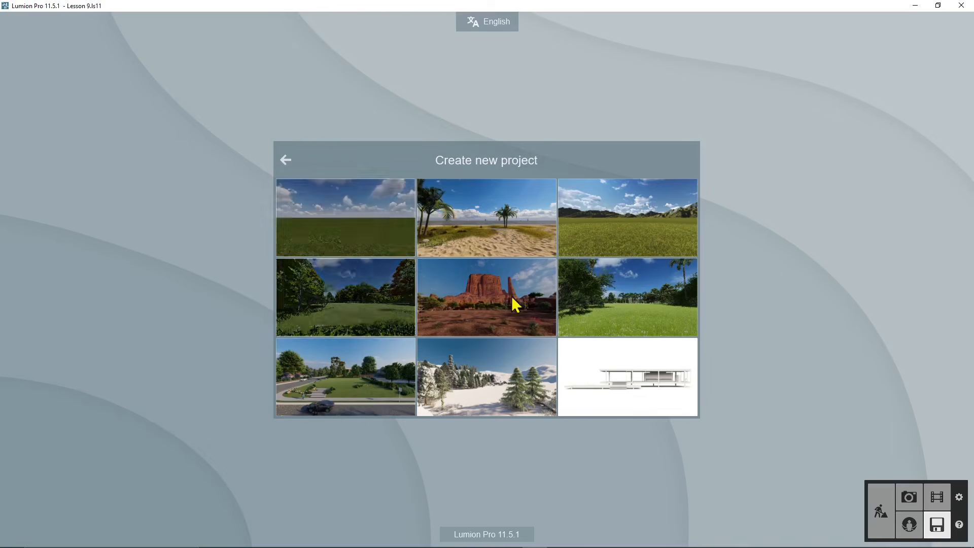
left_click(507, 225)
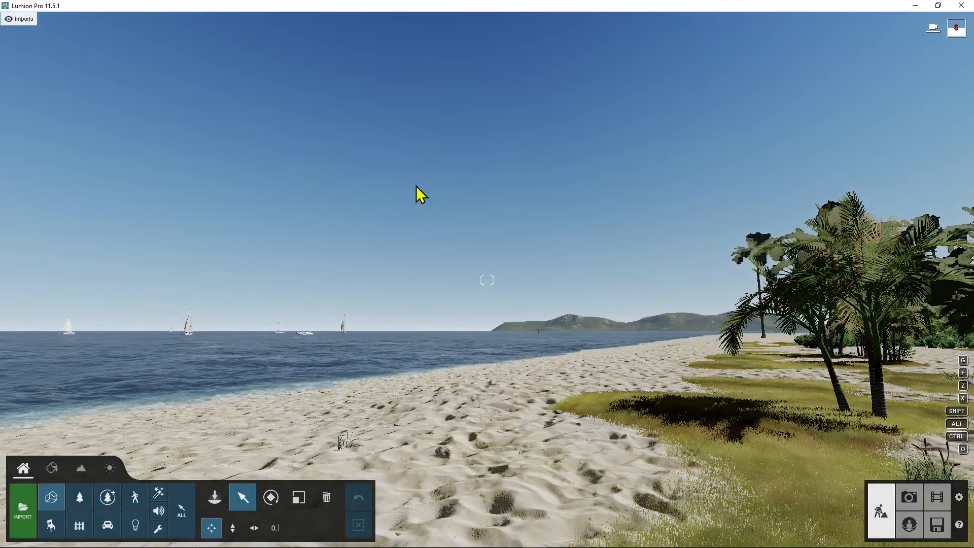
Hide layers 4 through 12 of the beach scene.
right_click_drag(416, 186, 584, 109)
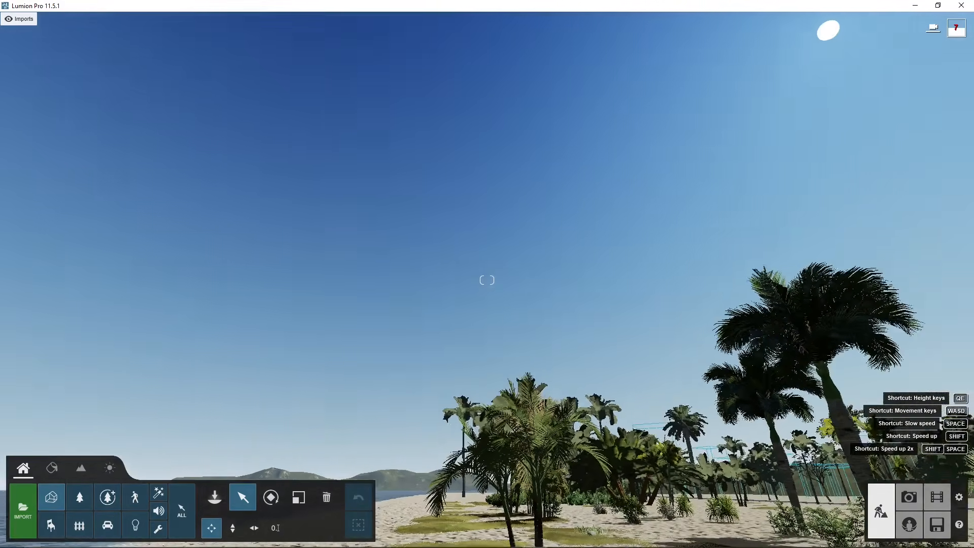
right_click_drag(378, 208, 476, 212)
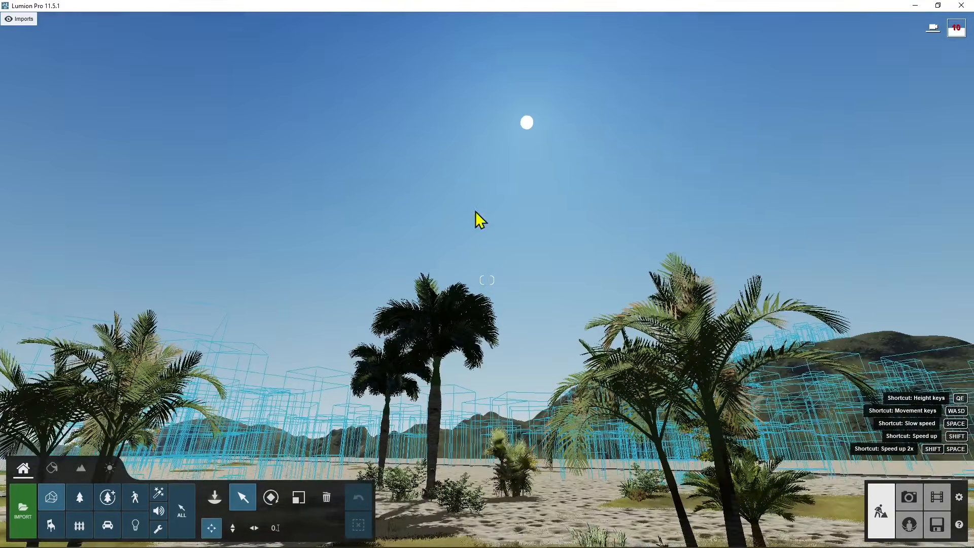
right_click_drag(528, 126, 442, 313)
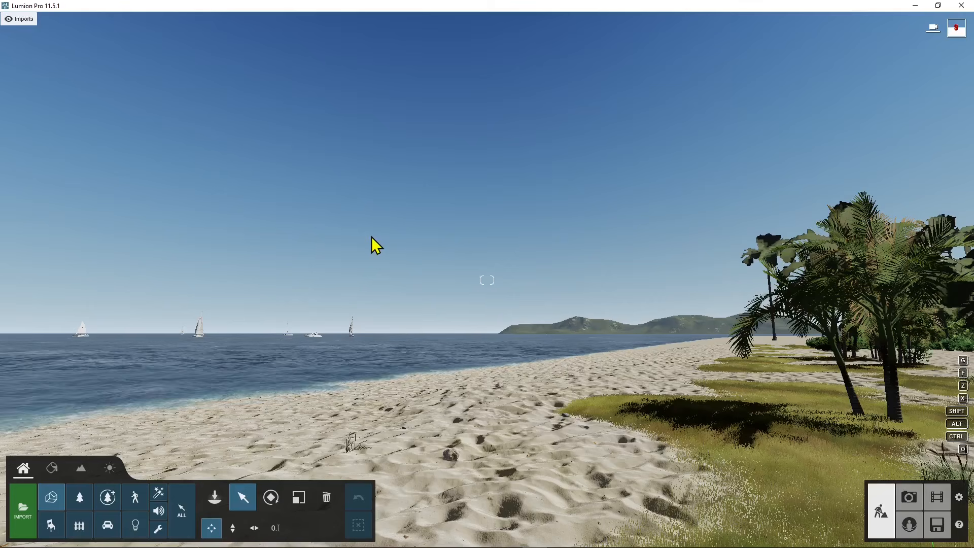
mouse_move(45, 24)
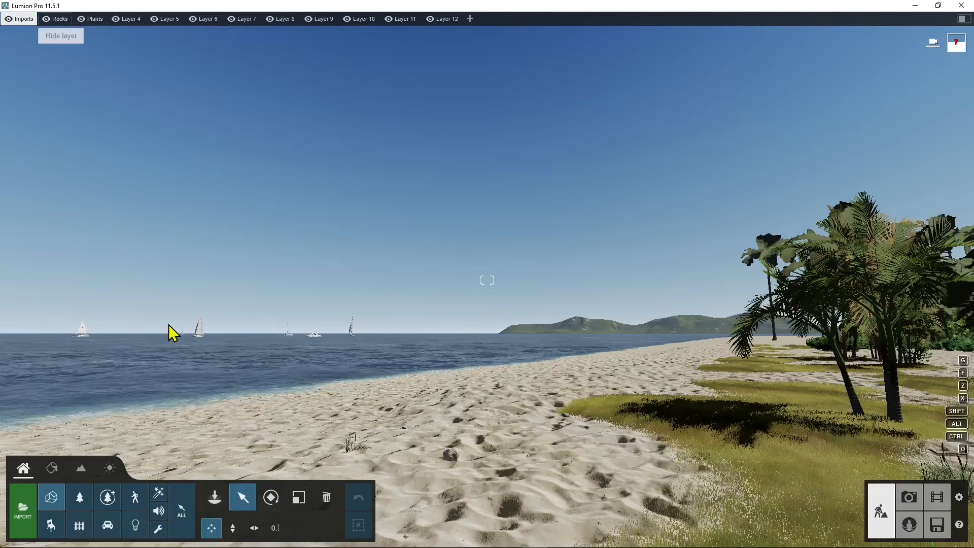
mouse_move(203, 20)
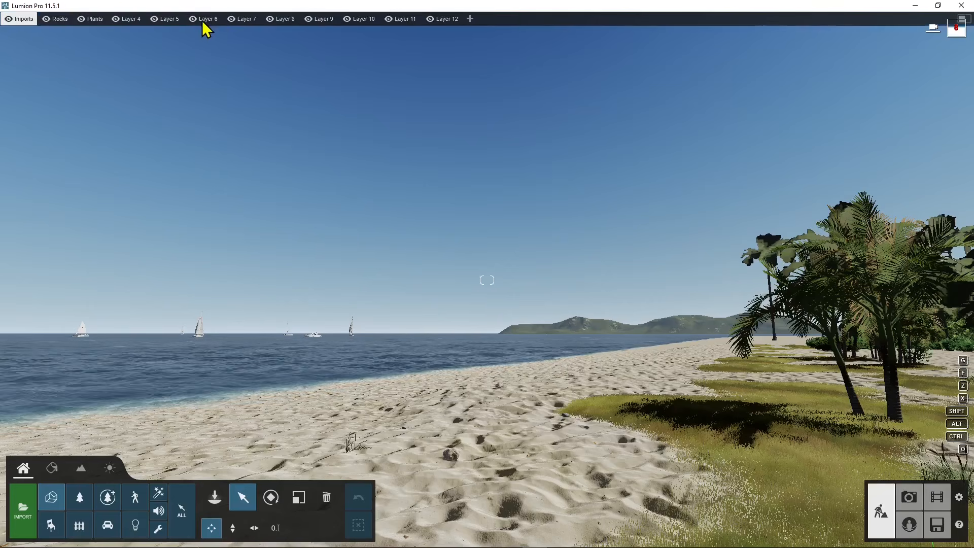
left_click(431, 19)
left_click(388, 18)
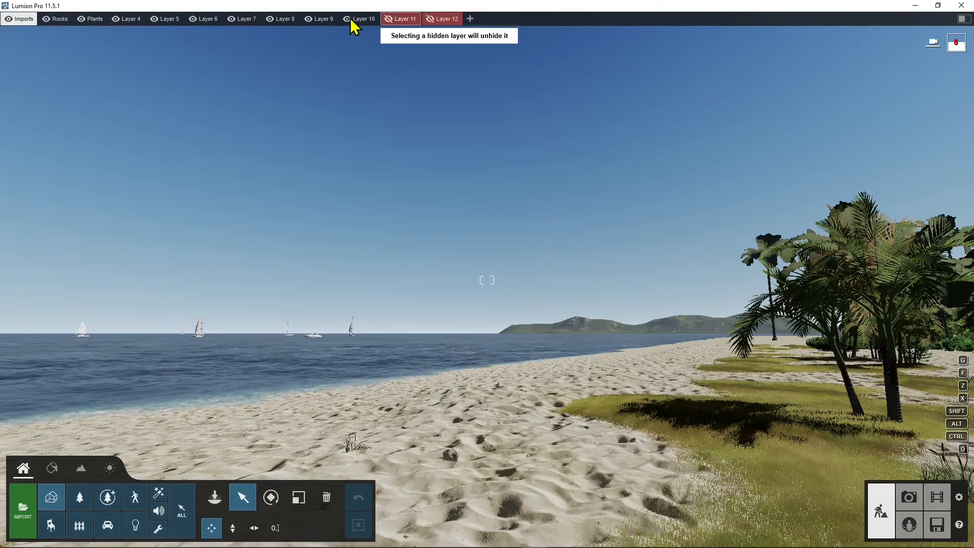
left_click(349, 18)
left_click(307, 20)
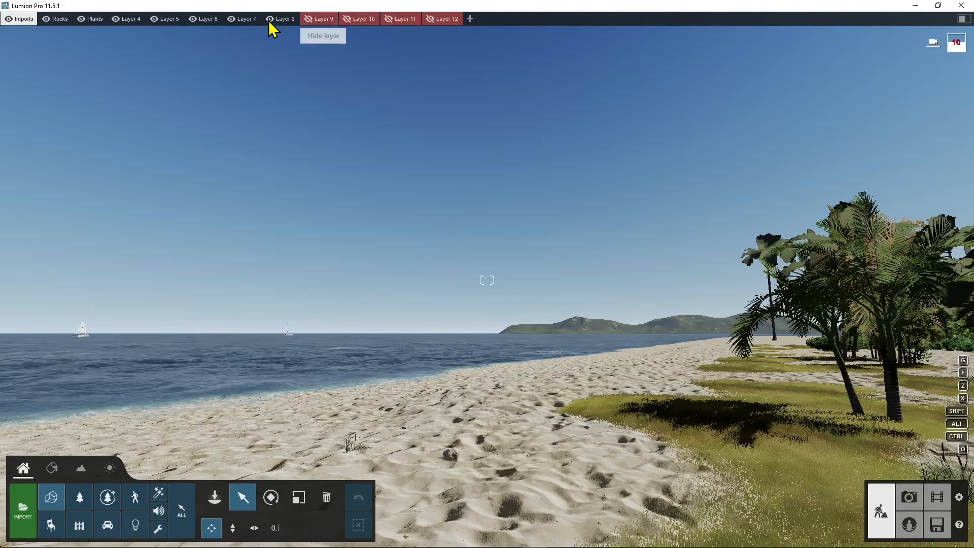
left_click(270, 20)
left_click(230, 19)
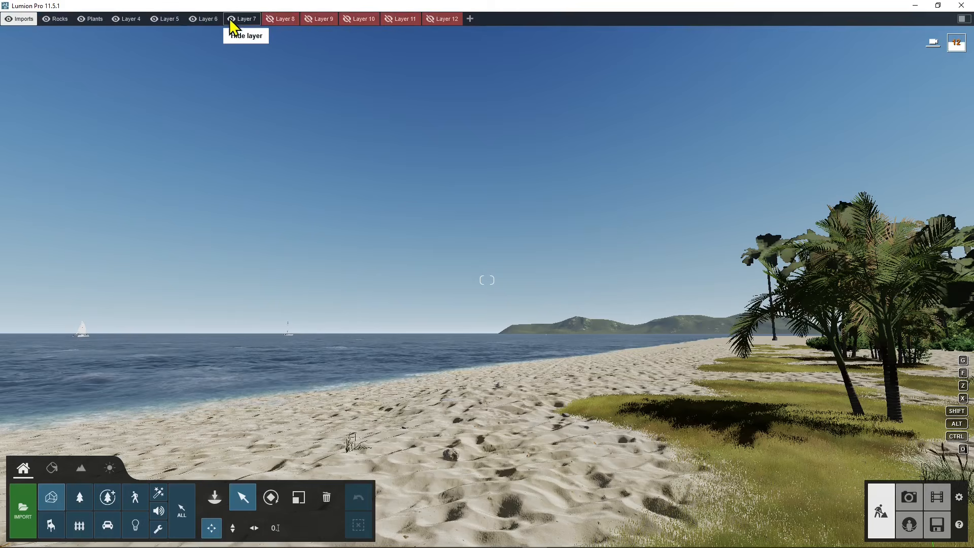
left_click(192, 19)
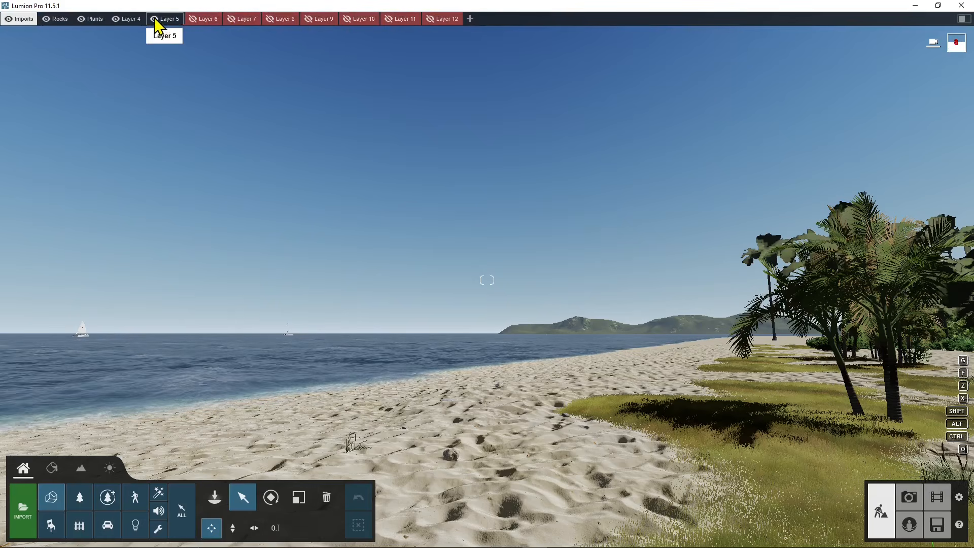
left_click(152, 17)
left_click(117, 20)
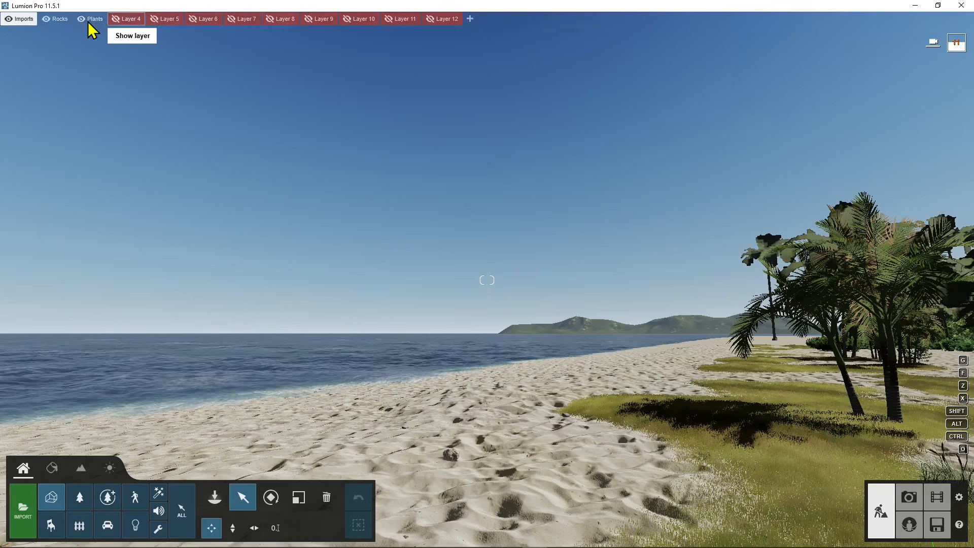
Toggle the Plants layer off and back on, and hide the Rocks layer.
left_click(84, 20)
left_click(84, 20)
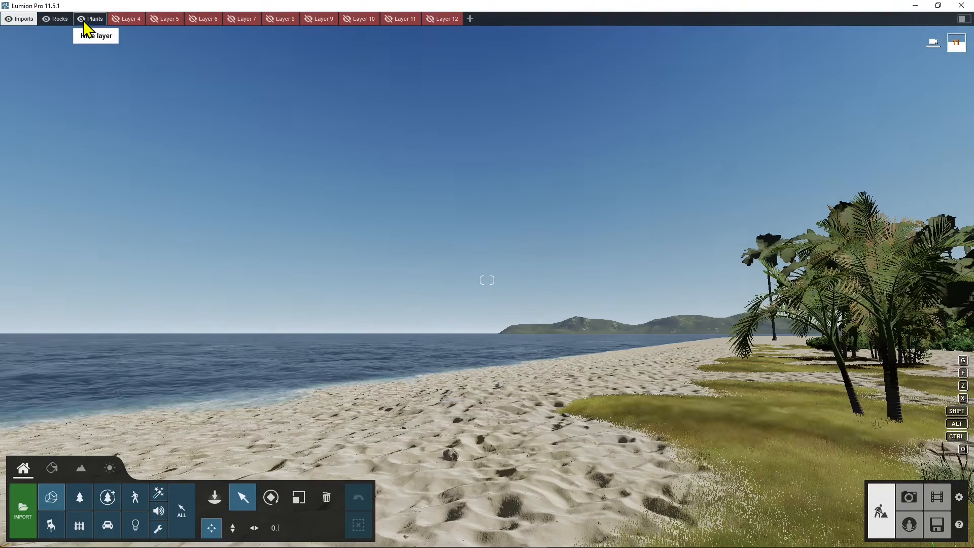
left_click(48, 17)
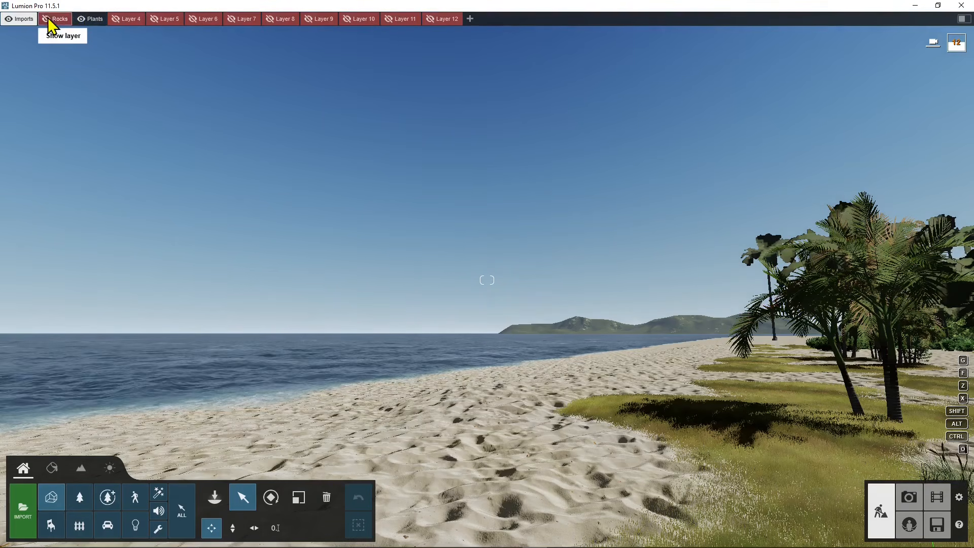
Rotate the sun's heading in the weather settings from south-southeast towards east-southeast.
right_click_drag(418, 313, 612, 311)
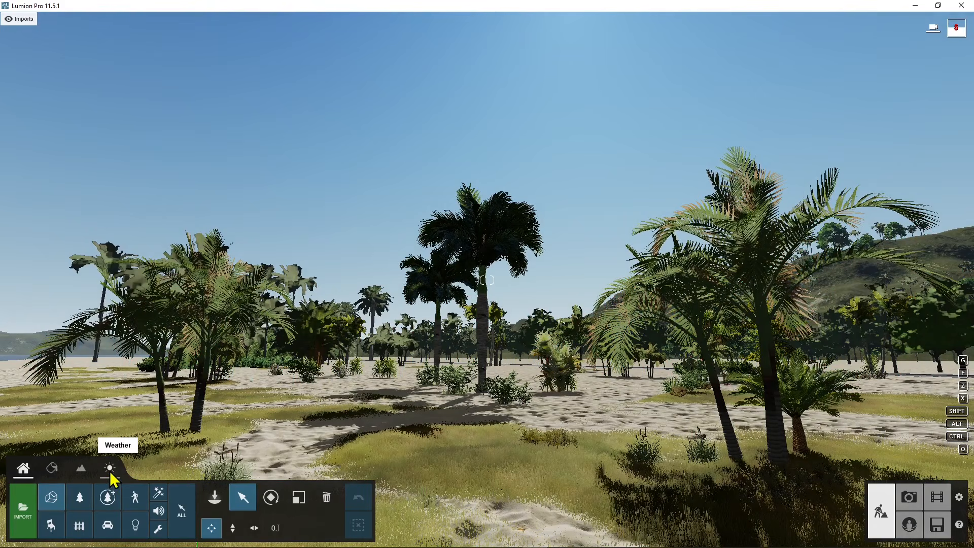
left_click(110, 469)
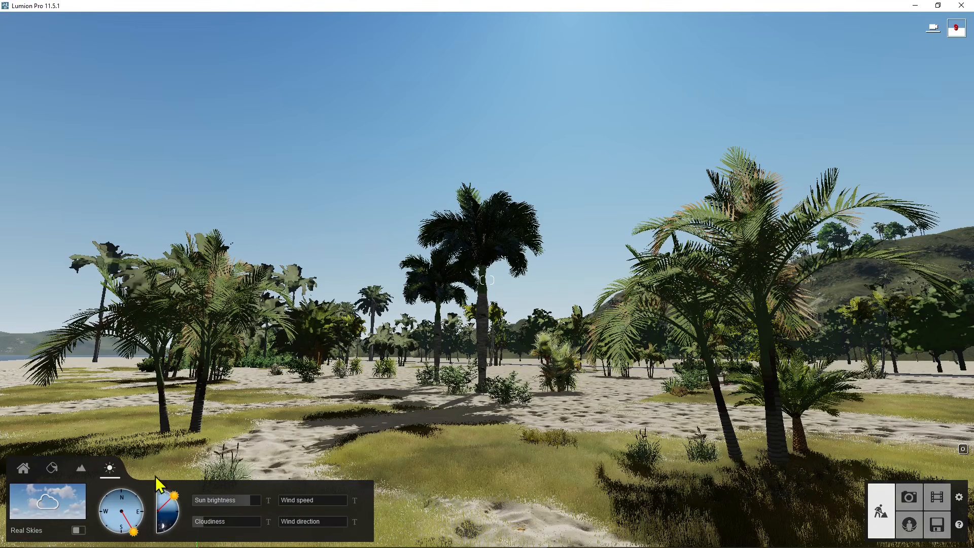
right_click_drag(386, 282, 467, 43)
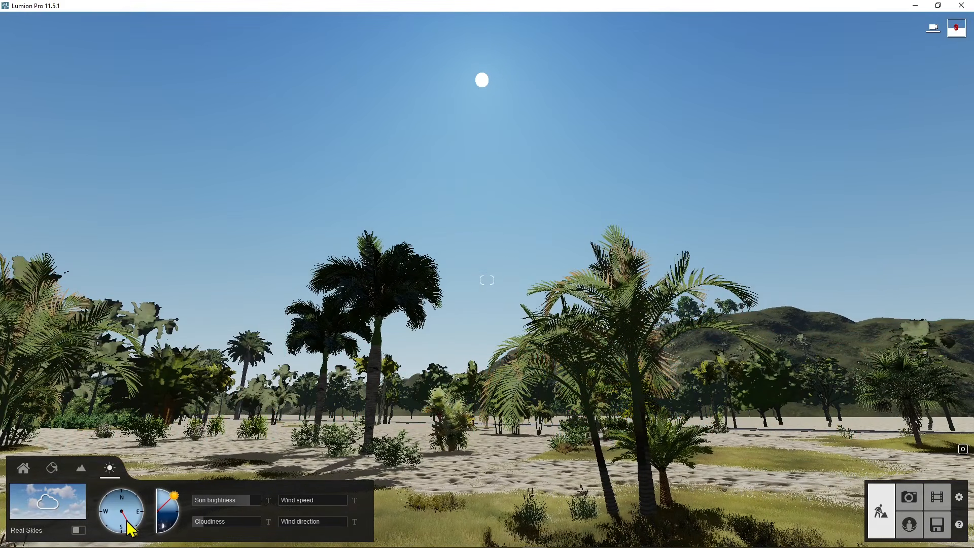
left_click_drag(136, 537, 158, 531)
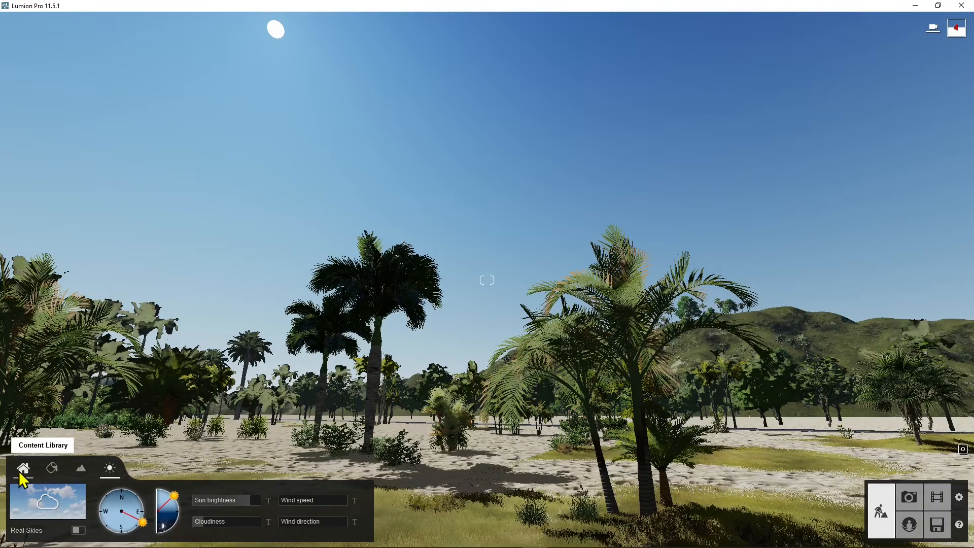
Place the FarnsworthHouse model from the imported models library on the beach sand.
left_click(21, 472)
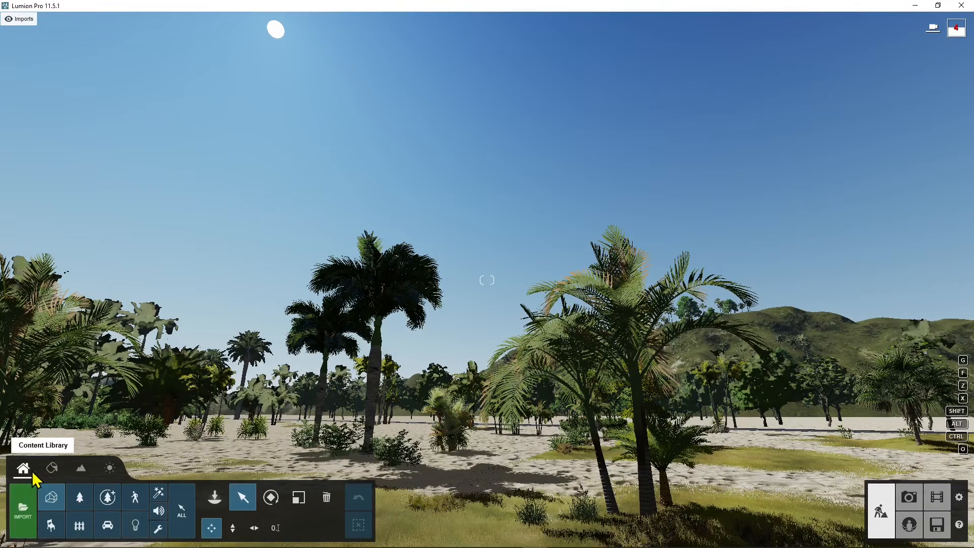
left_click(23, 512)
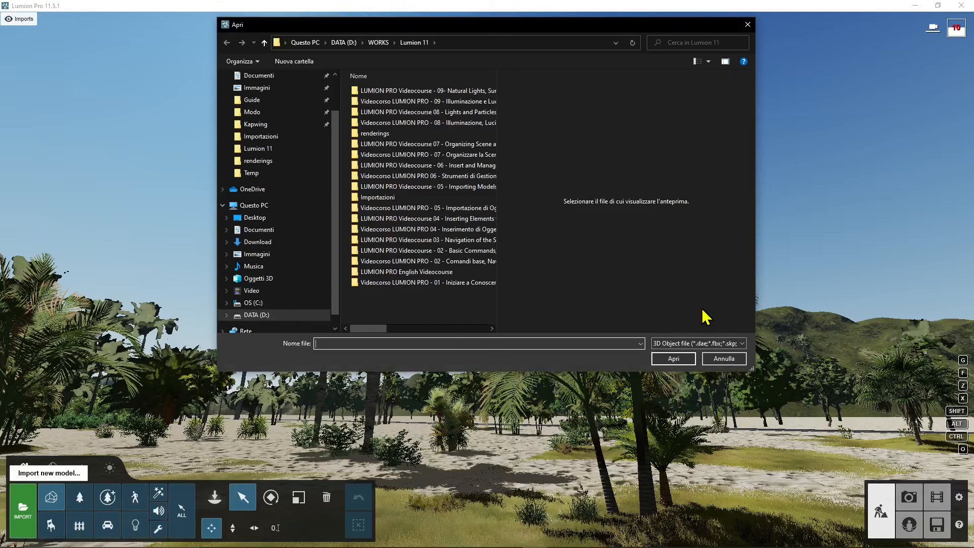
left_click(724, 360)
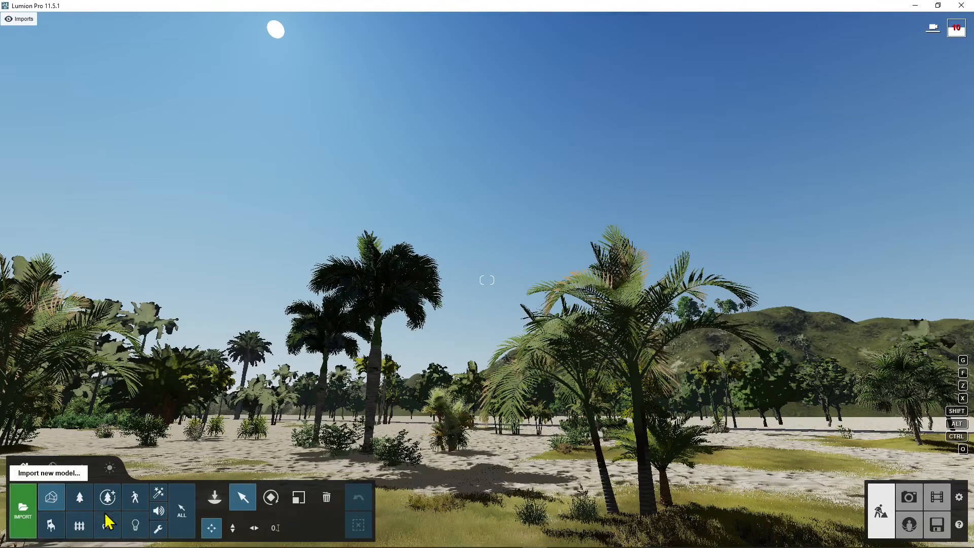
left_click(60, 502)
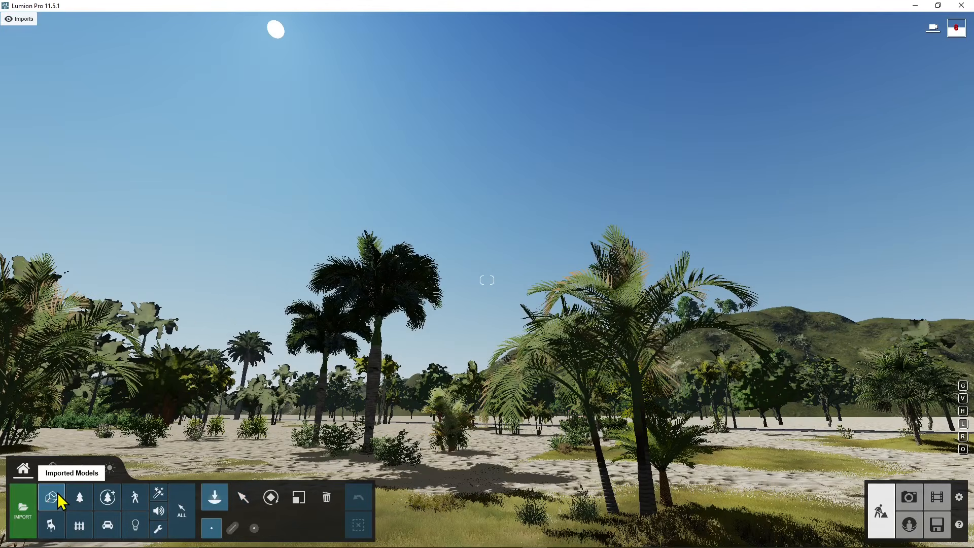
left_click(58, 497)
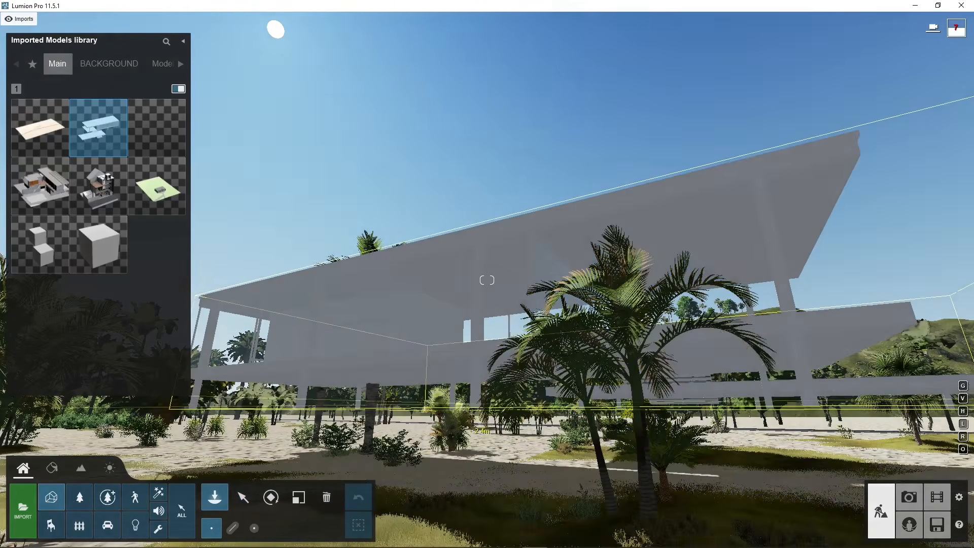
right_click_drag(457, 432, 362, 532)
key("s")
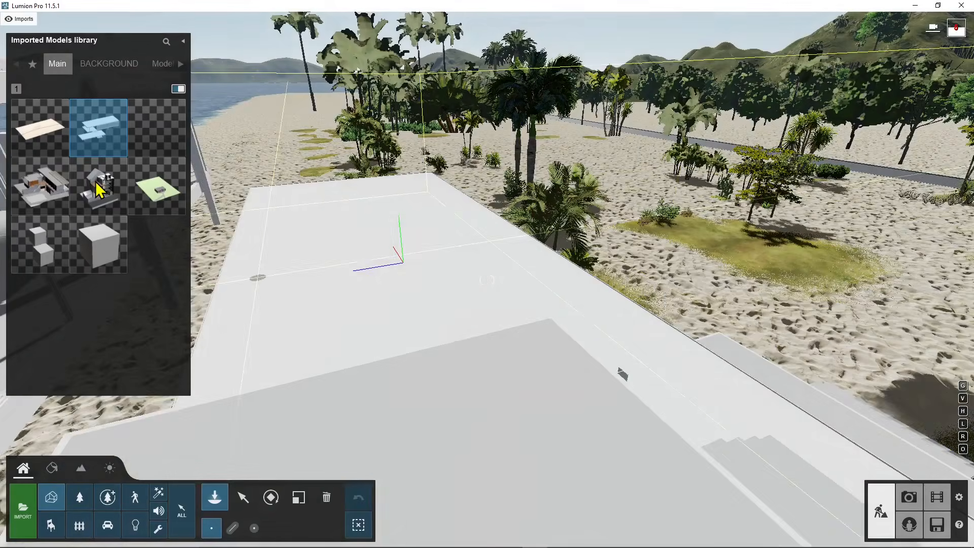
Switch from placing to selecting objects and examine the house from above and from its terrace beside the entrance steps.
mouse_move(20, 109)
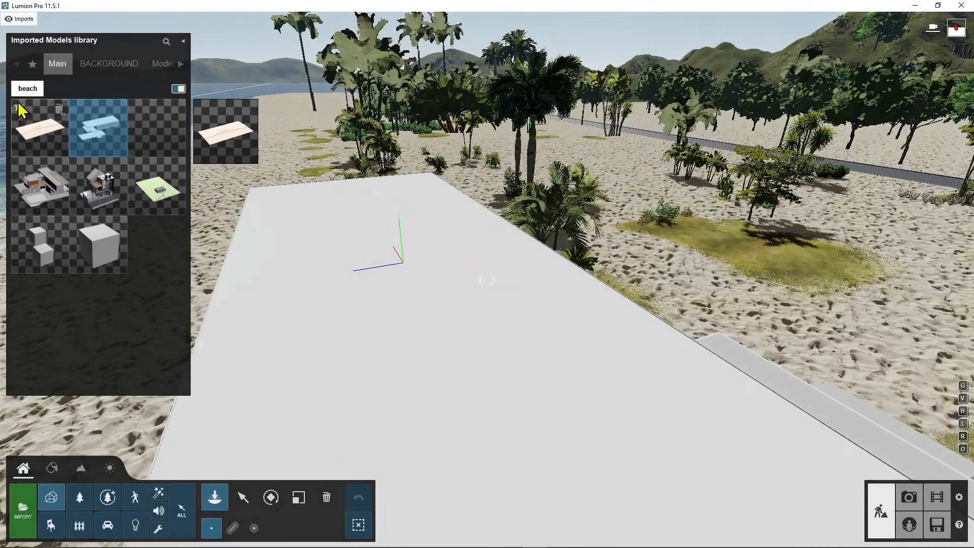
left_click(243, 498)
right_click_drag(463, 344, 368, 351)
right_click_drag(561, 365, 570, 337)
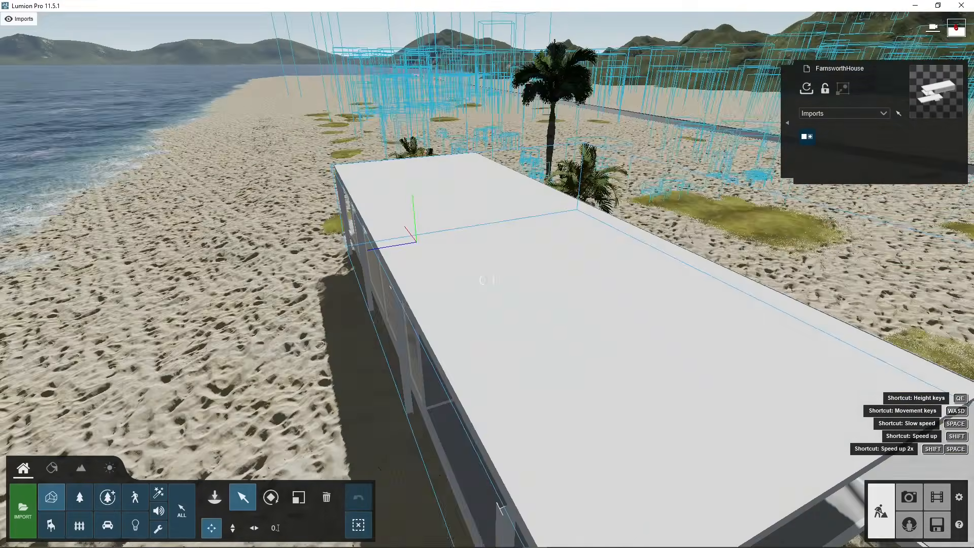
key("s")
right_click_drag(300, 325, 375, 360)
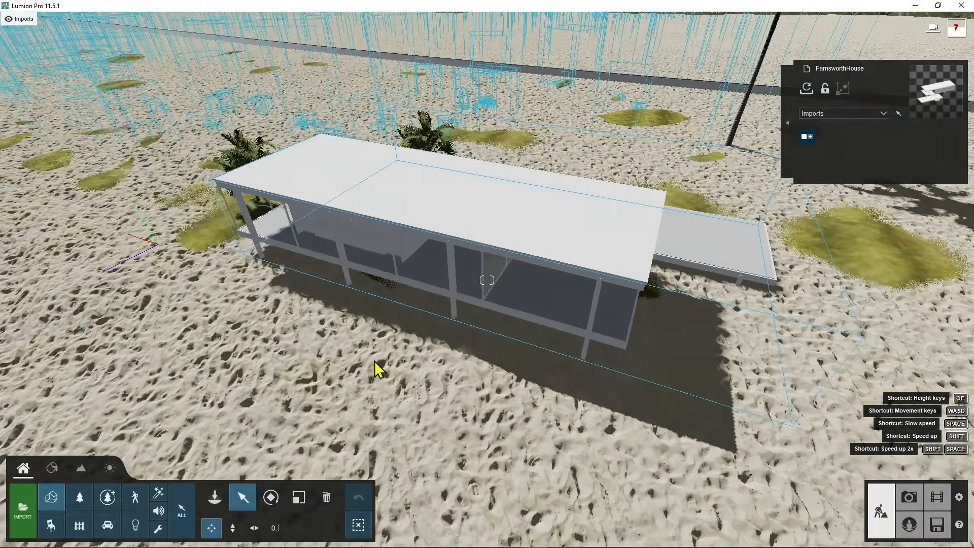
right_click_drag(432, 340, 262, 229)
key("d")
key("d")
key("w")
key("w")
key("d")
key("w")
key("d")
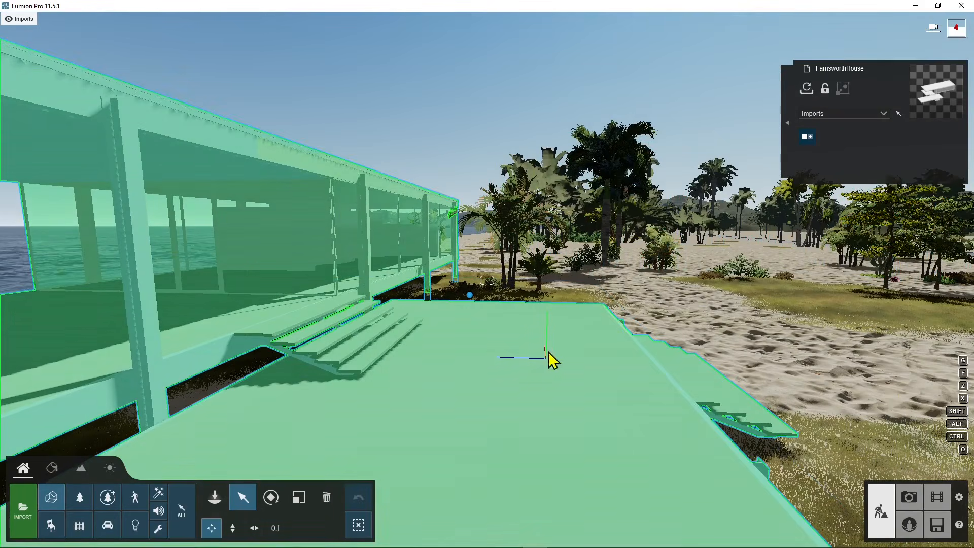
right_click_drag(548, 359, 584, 377)
key("s")
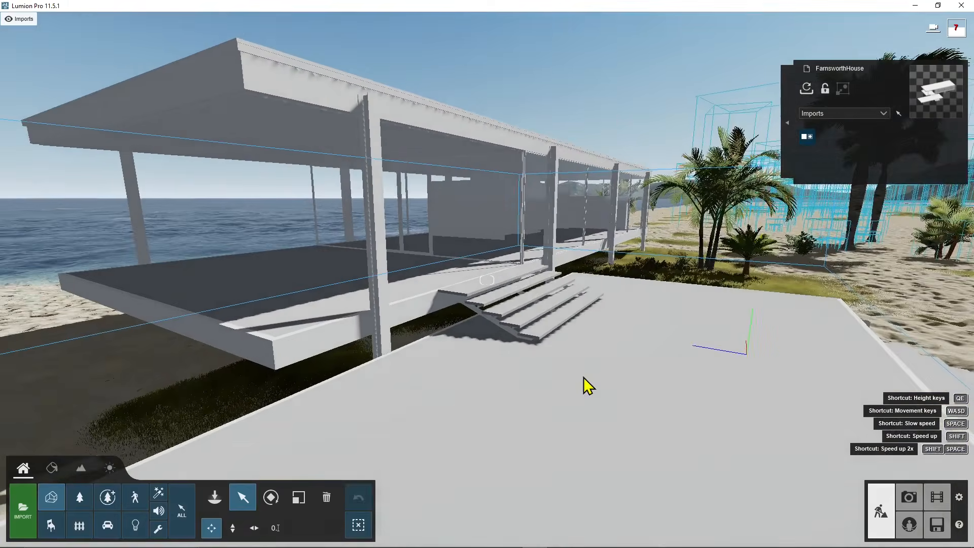
In the weather settings, turn the sun's direction to the west-northwest and lower its height from near overhead to the horizon.
left_click(111, 469)
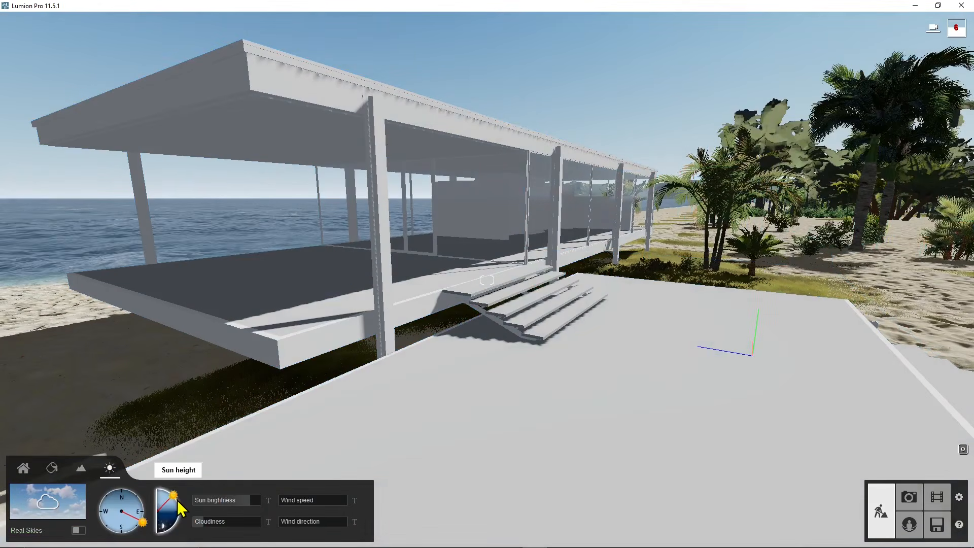
left_click_drag(177, 500, 110, 493)
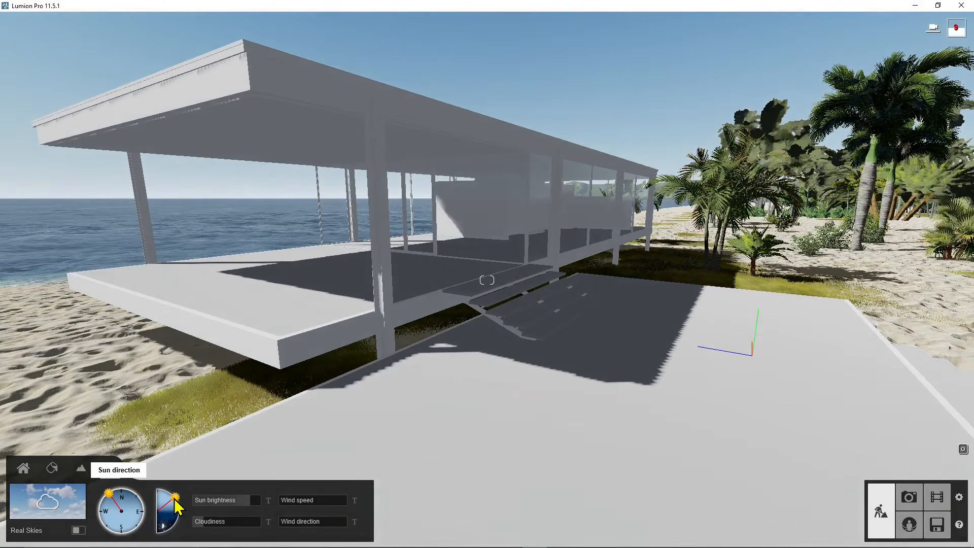
mouse_move(175, 499)
left_mouse_down()
mouse_move(181, 512)
mouse_move(183, 490)
mouse_move(176, 504)
mouse_move(163, 489)
left_mouse_up()
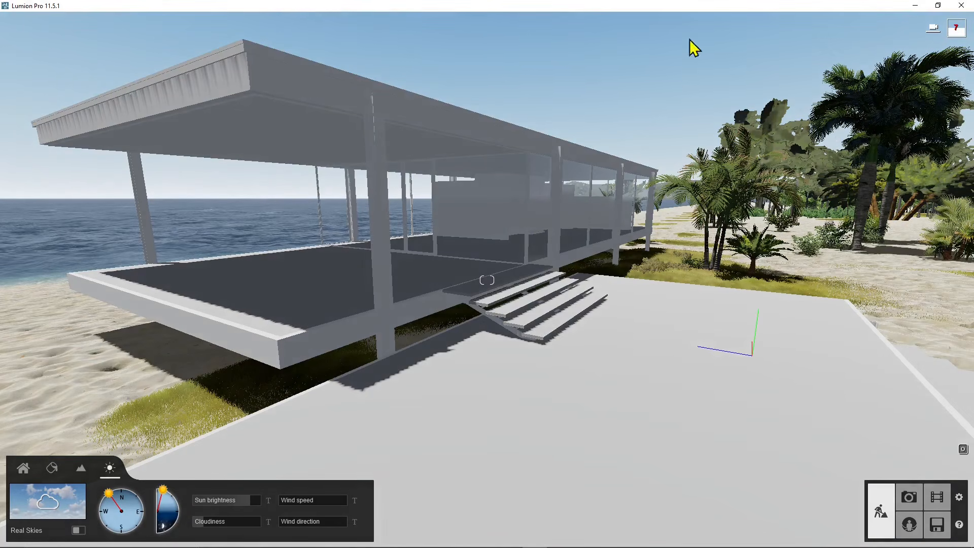
left_click_drag(163, 489, 188, 512)
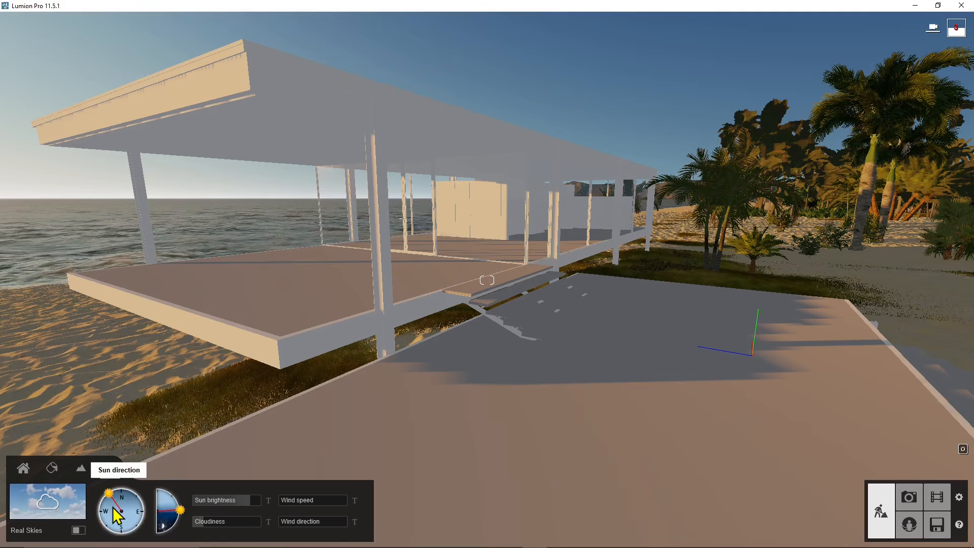
left_click_drag(112, 495, 101, 502)
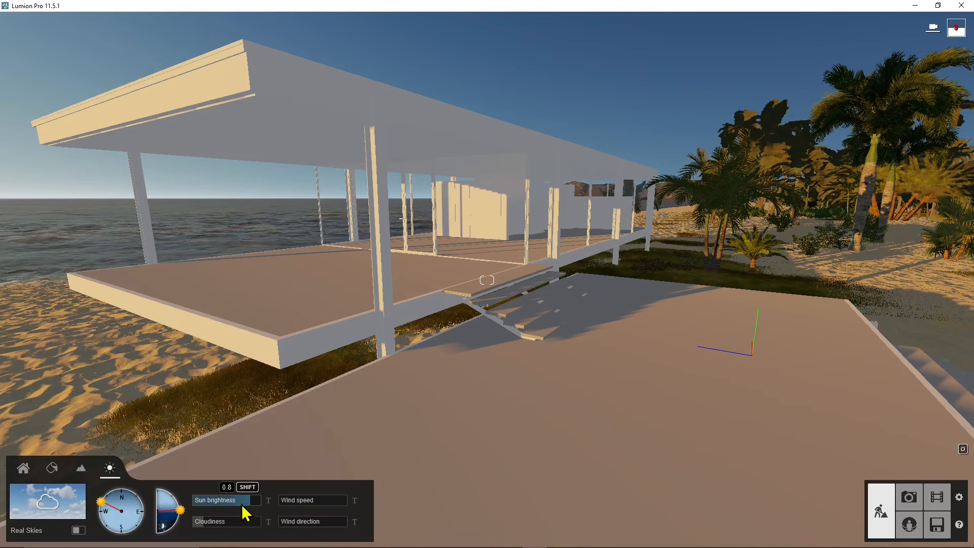
Reduce the sun brightness to 0, raise the sun slightly in the northwest, and bring the brightness back to about 0.1.
left_click_drag(238, 513, 211, 513)
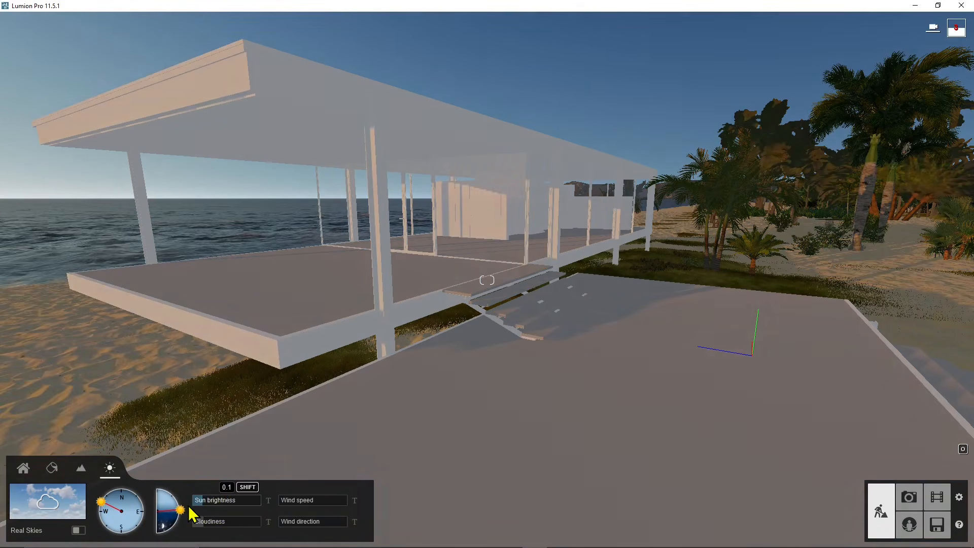
left_click_drag(188, 506, 187, 506)
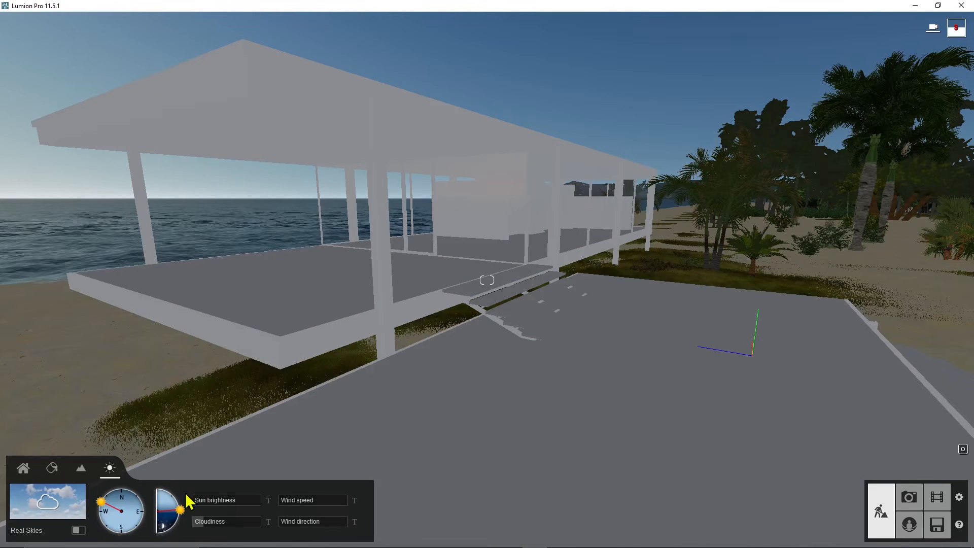
left_click_drag(180, 509, 183, 506)
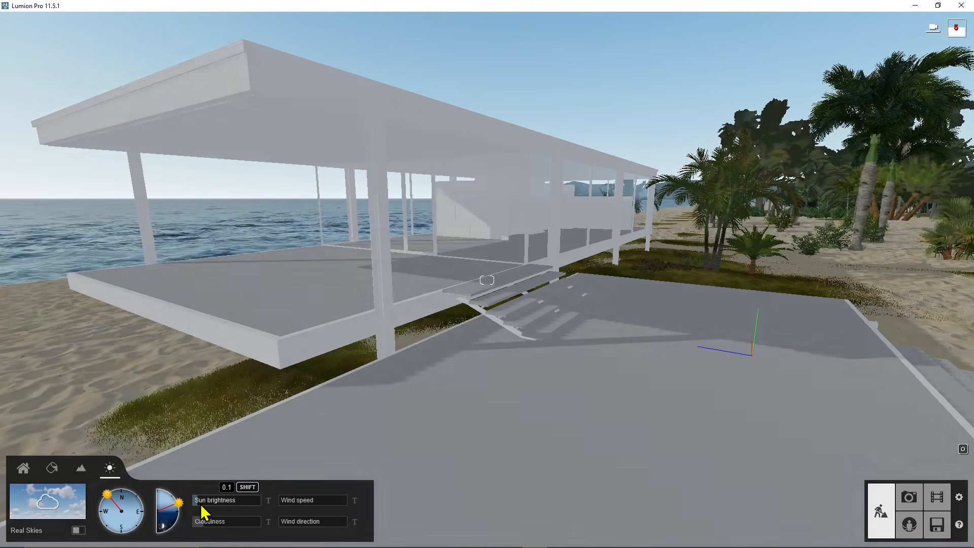
left_click(201, 501)
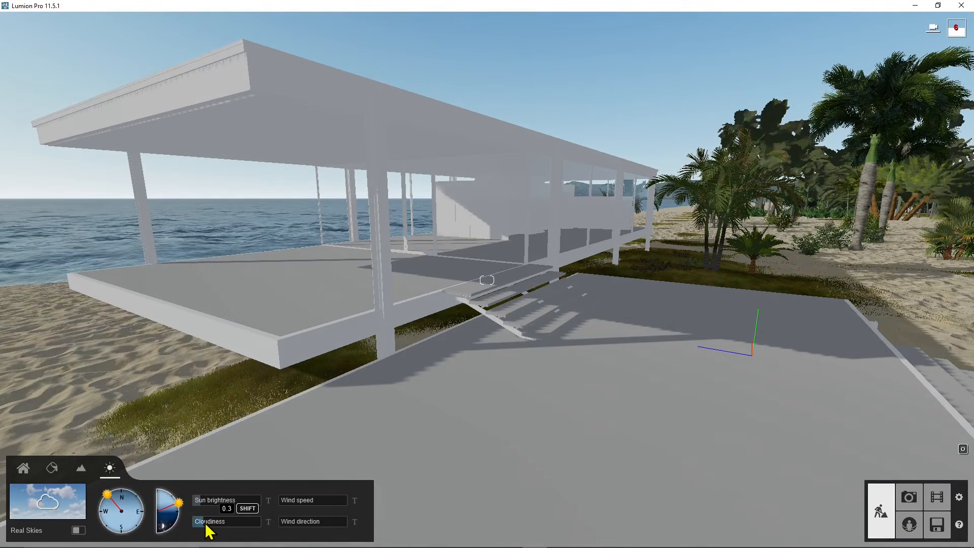
Raise the cloudiness to 1.0, reduce it to 0.7, and compare the clouds above the trees and the sea.
left_click_drag(219, 527, 226, 524)
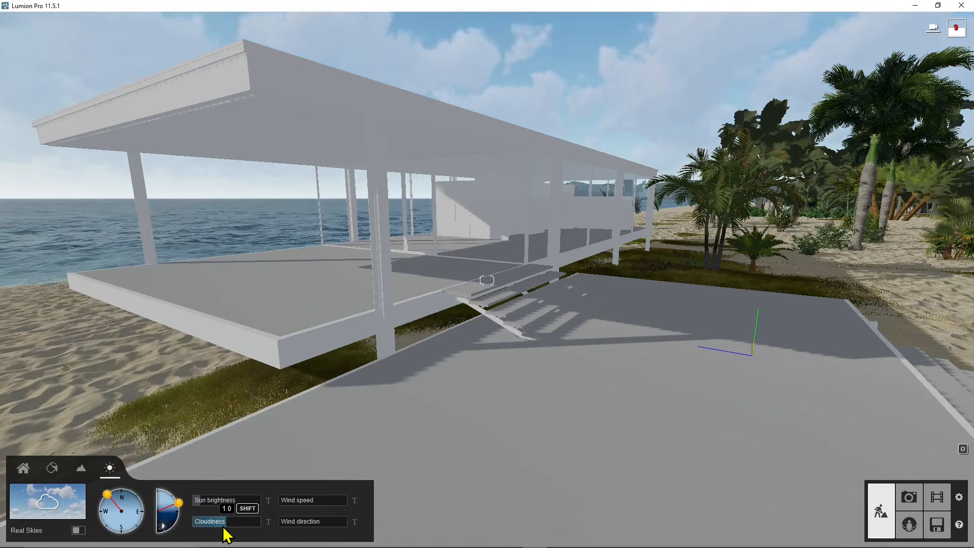
right_click_drag(459, 294, 567, 249)
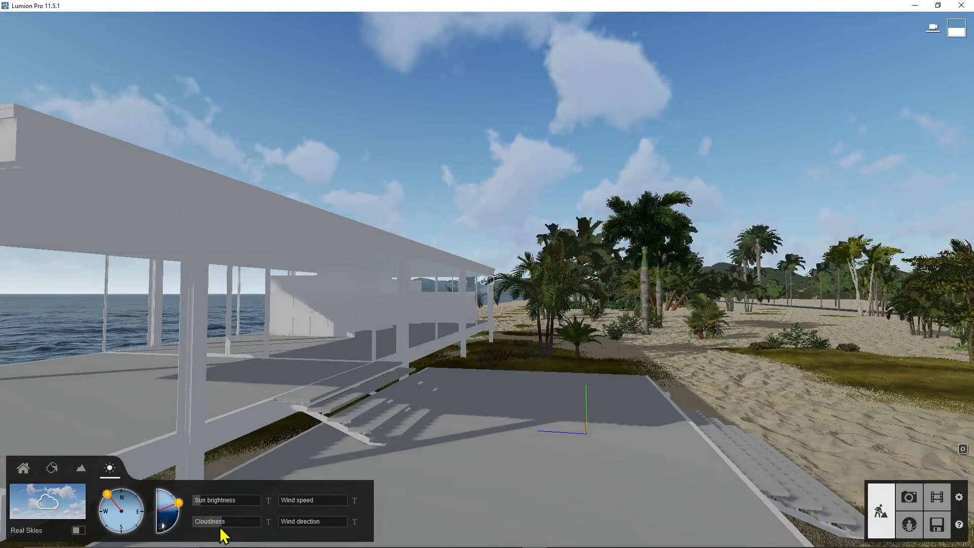
left_click_drag(211, 523, 235, 516)
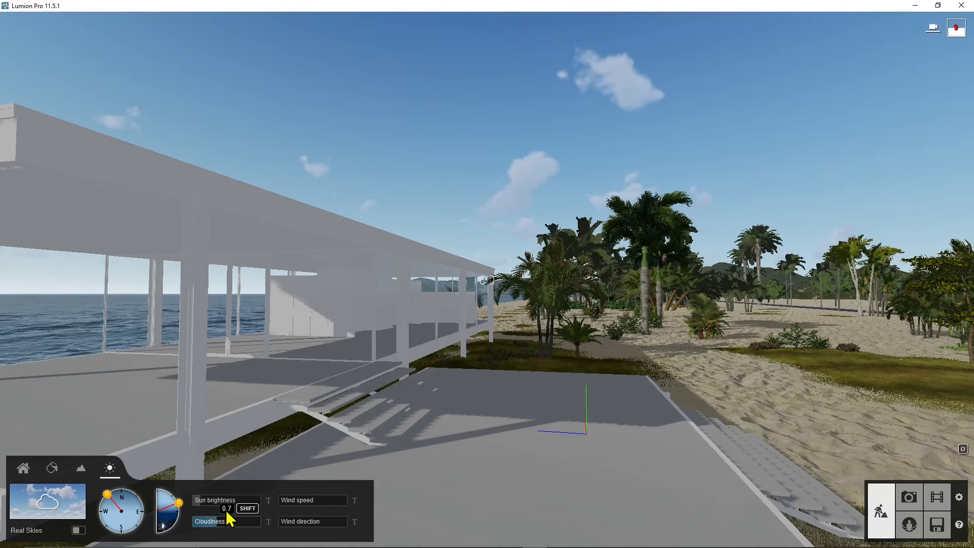
right_click_drag(484, 279, 488, 279)
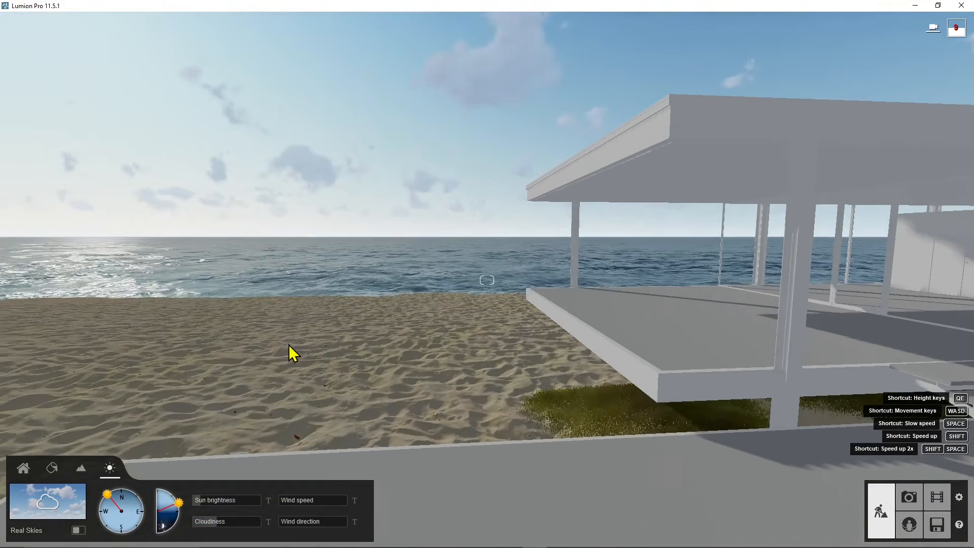
Turn the sun's direction to the northeast and fine-tune the sun brightness to about 0.12.
left_click_drag(112, 493, 135, 498)
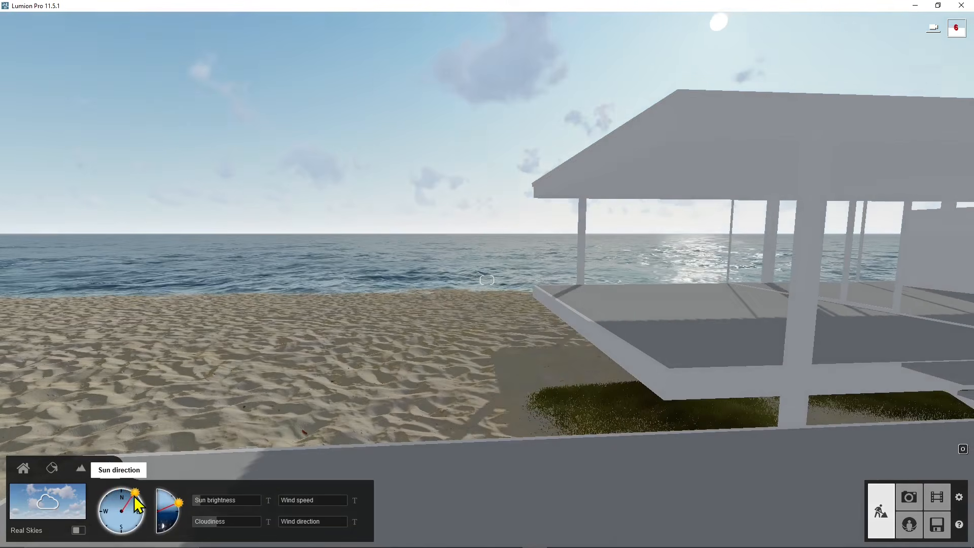
right_click_drag(667, 366, 903, 331)
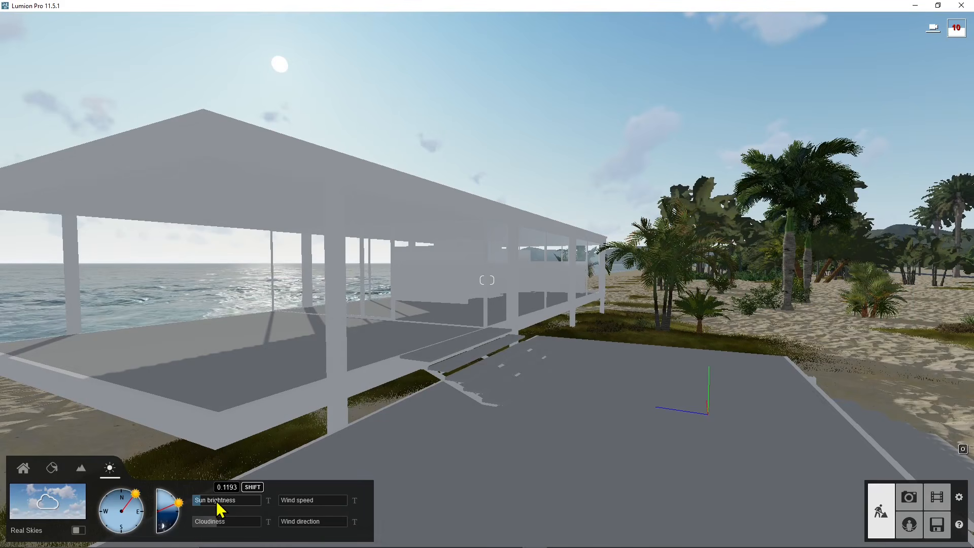
left_click_drag(216, 501, 225, 510)
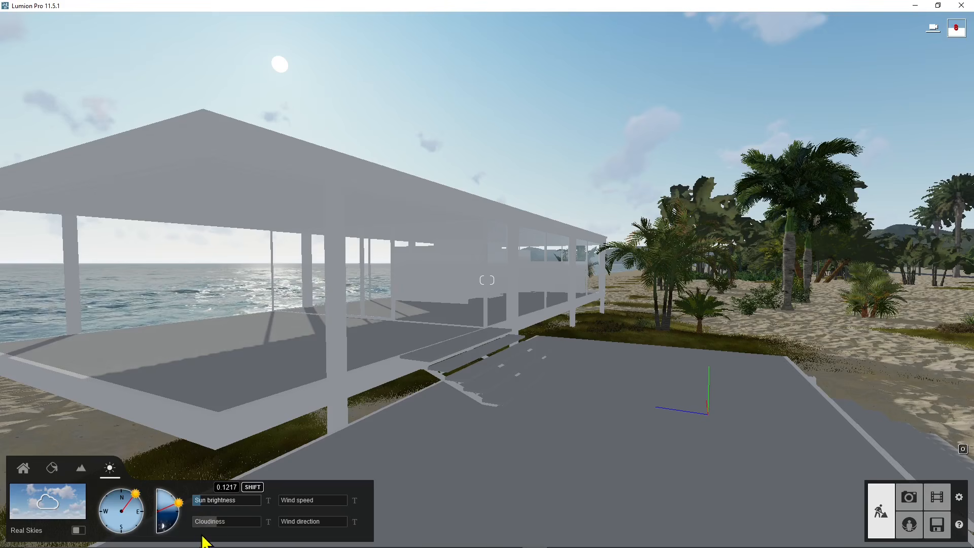
Set the cloudiness to 0.5, fine-tune it to 0.5482, and raise it until clouds spread across the sky.
left_click(213, 524)
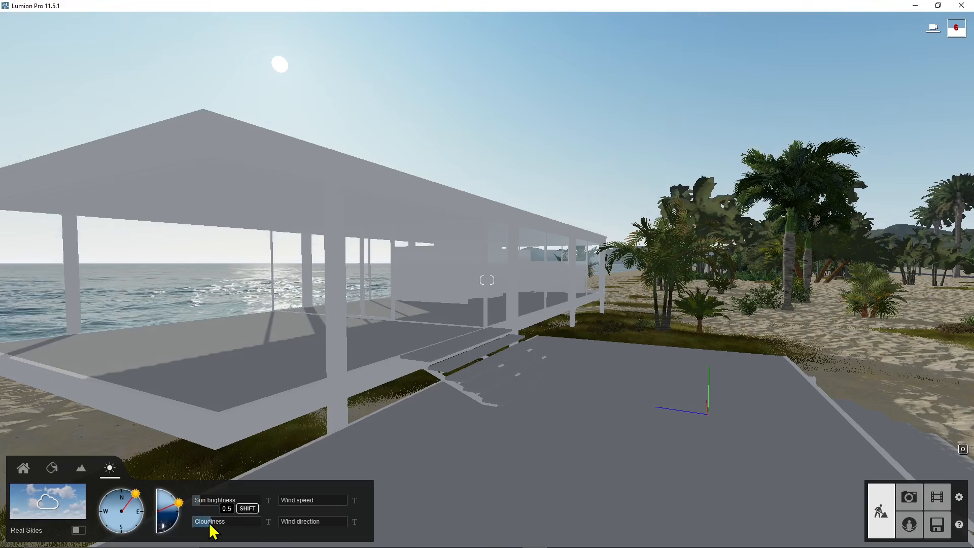
left_click_drag(210, 525, 226, 527)
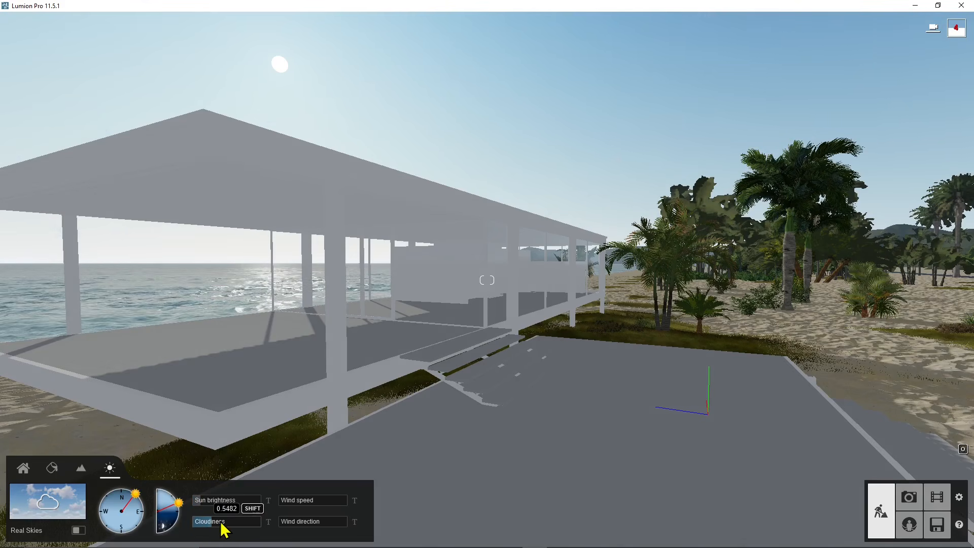
left_click_drag(226, 526, 237, 526)
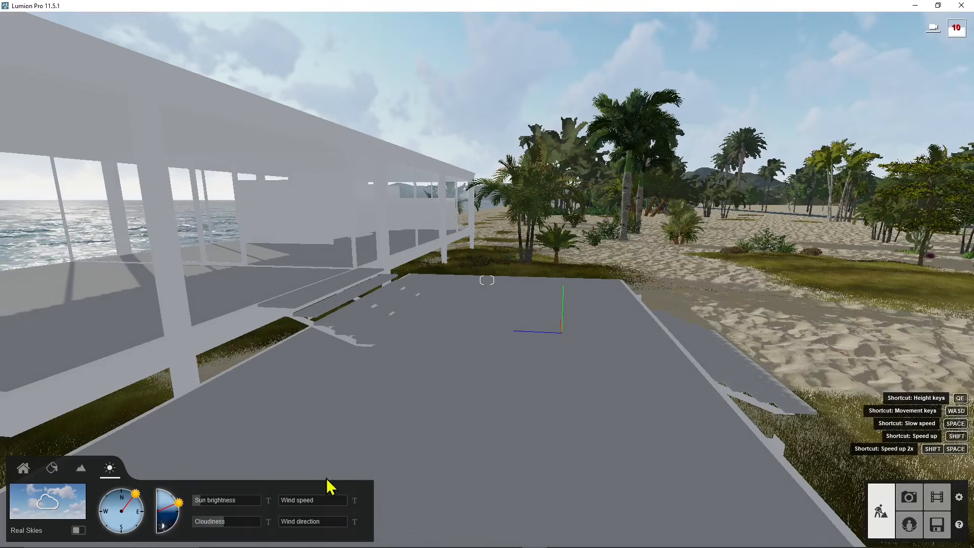
Try a high wind speed and a changed wind direction on the trees and grass, and reset both to 0.
right_click_drag(690, 329, 646, 349)
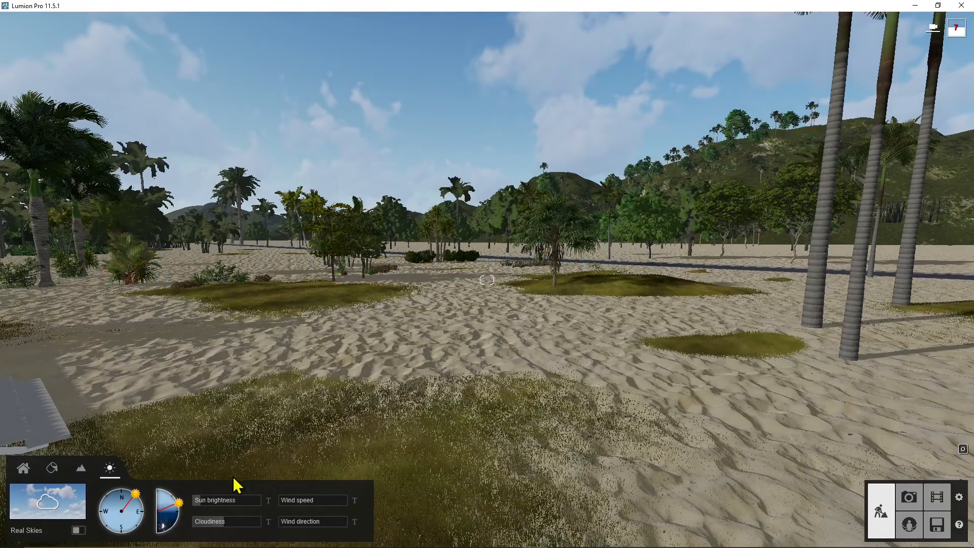
left_click_drag(287, 501, 337, 505)
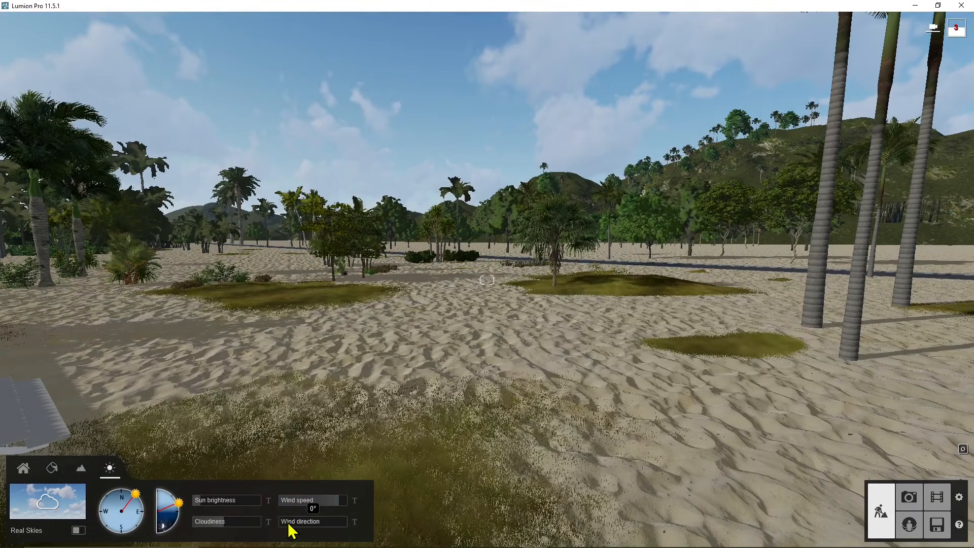
left_click_drag(289, 526, 322, 528)
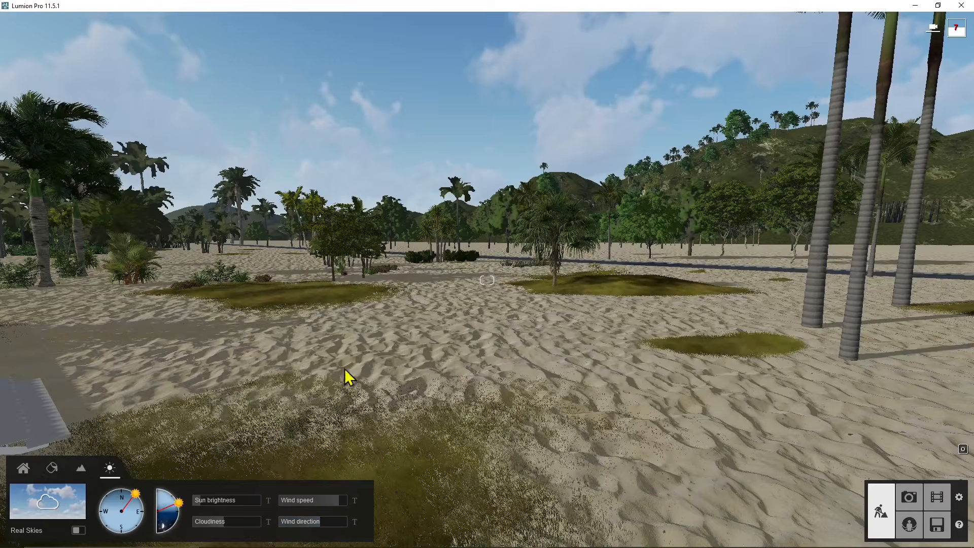
left_click_drag(309, 510, 277, 530)
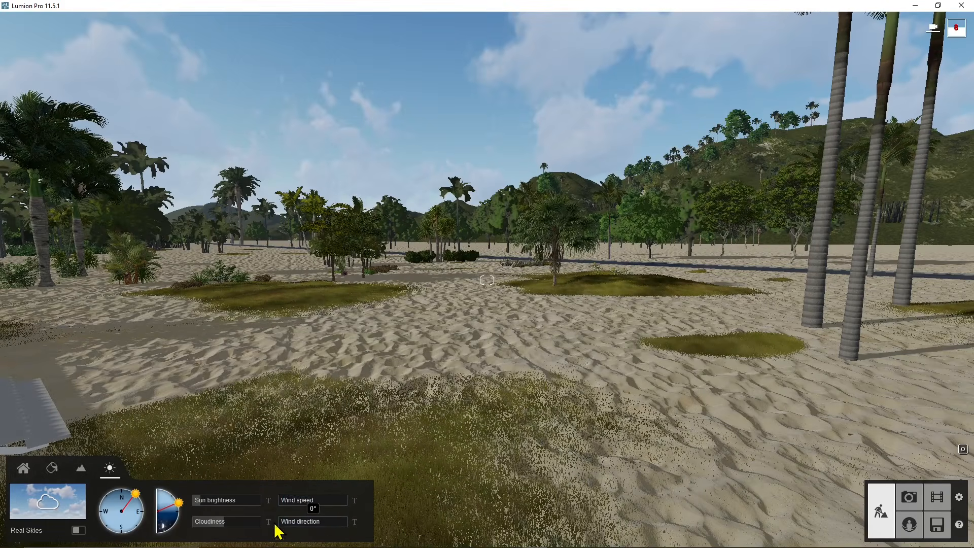
Open the numeric value entry for the wind speed and for the sun brightness.
left_click(355, 502)
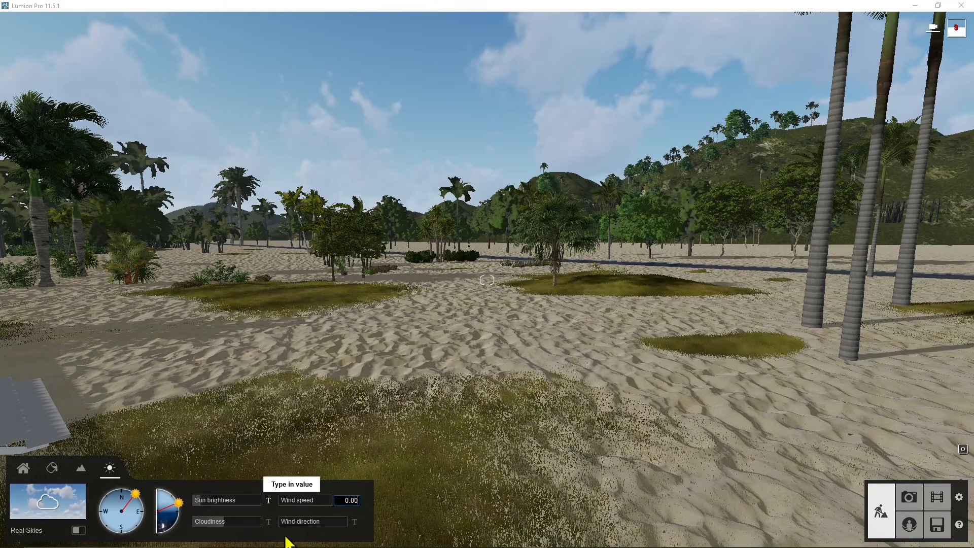
left_click(268, 501)
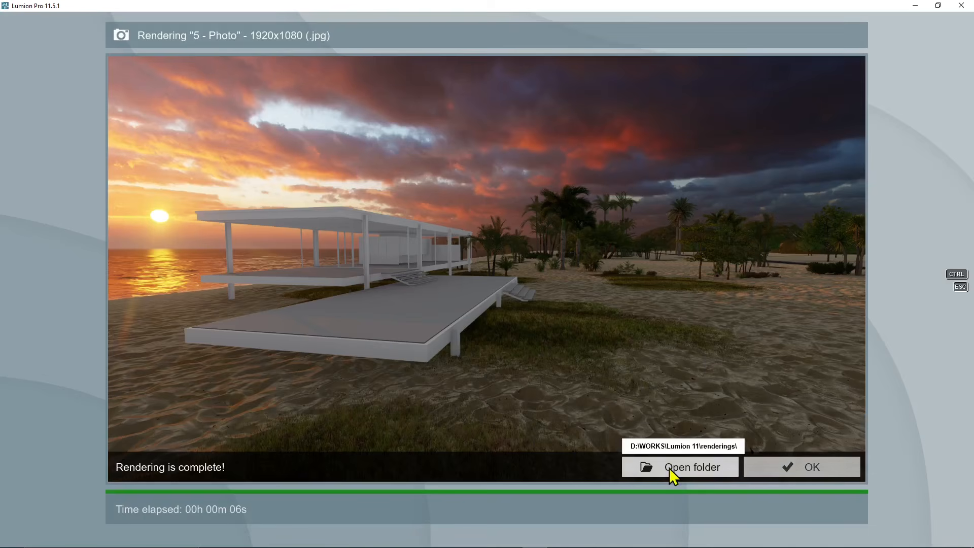
Close the finished photo render and adjust the Real Skies brightness down to 0.2 and up to 0.7.
left_click(784, 467)
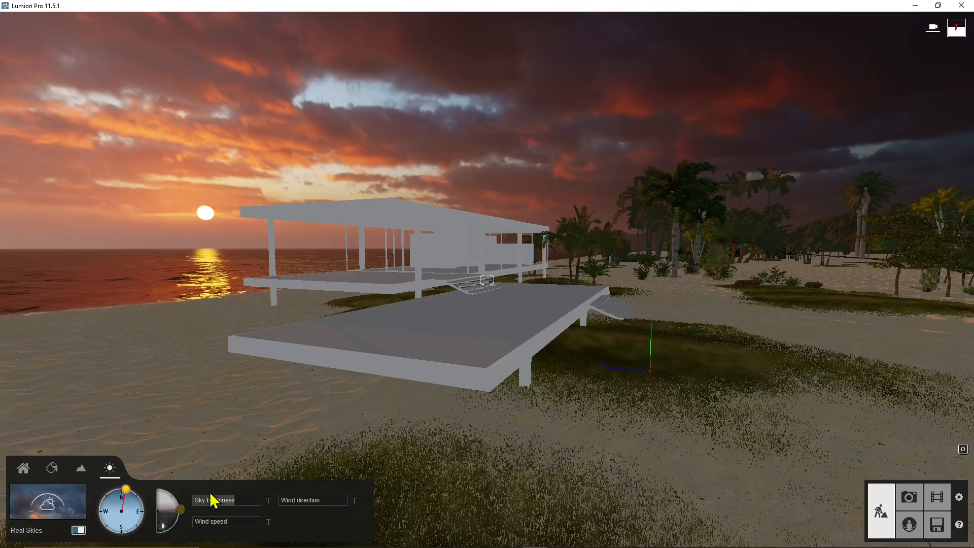
left_click_drag(219, 514, 186, 516)
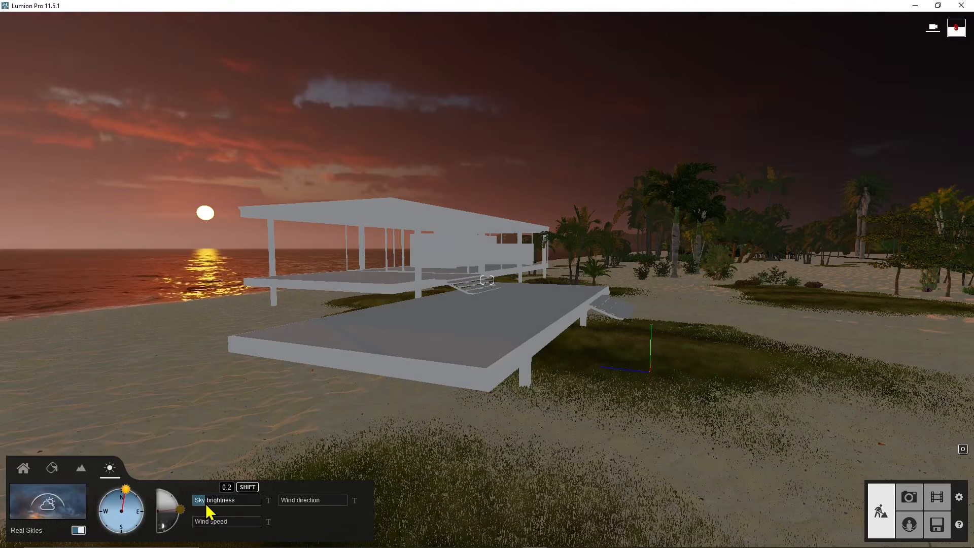
left_click_drag(184, 505, 243, 504)
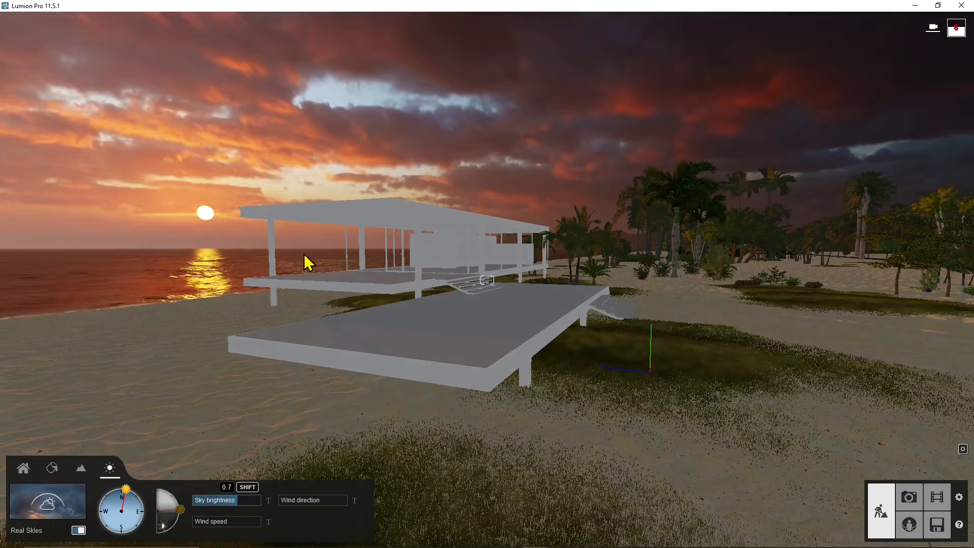
Move into the house and examine the sunset sky through the glazed walls.
right_click_drag(346, 360, 326, 304)
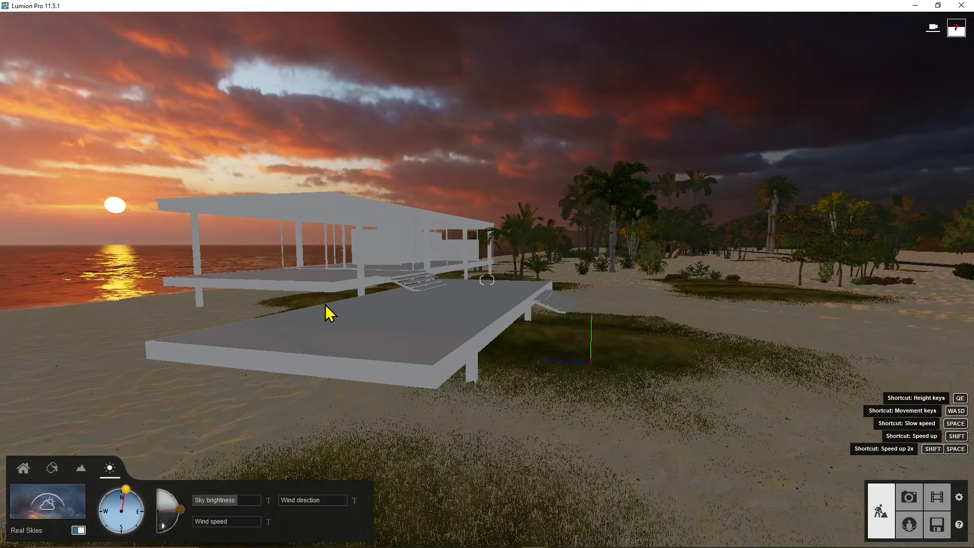
right_click_drag(529, 315, 509, 309)
key("w")
key("a")
key("w")
key("w")
key("w")
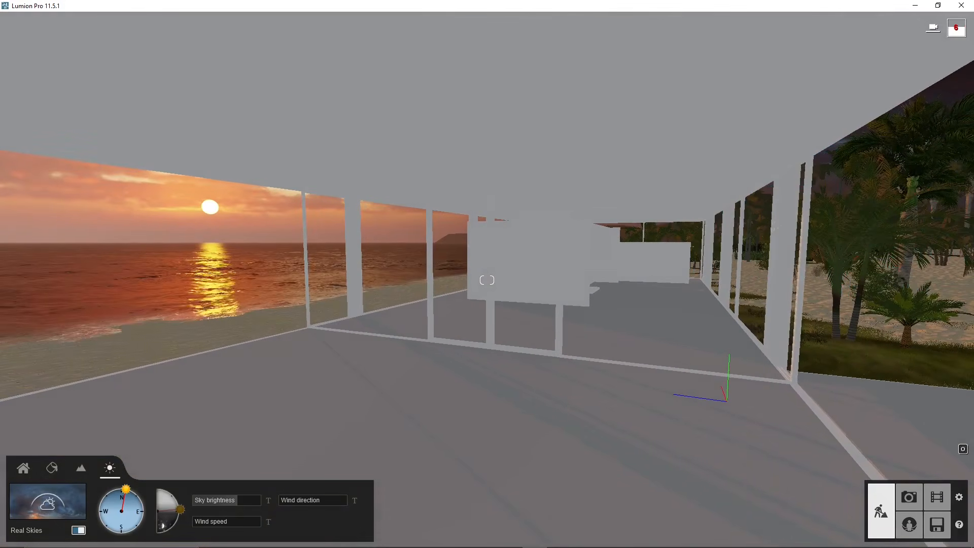
Place the first spotlight from the Lights library on the ceiling above the open floor area in front of the glass wall.
right_click_drag(51, 179, 98, 182)
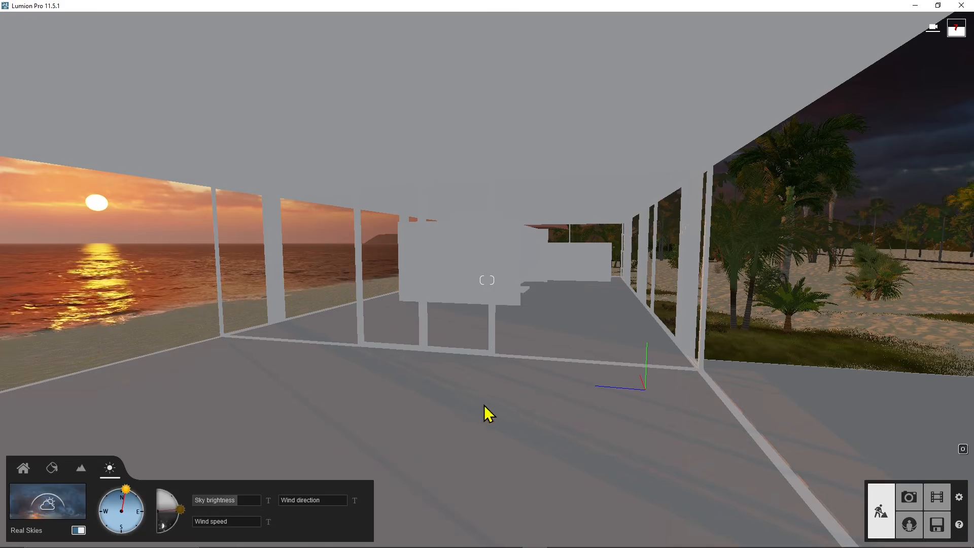
right_click_drag(484, 406, 529, 464)
key("a")
key("d")
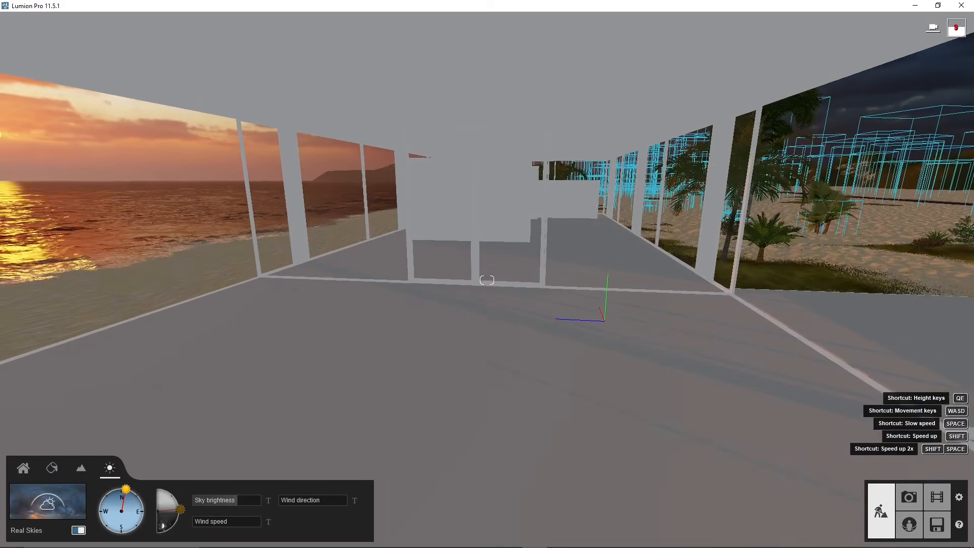
left_click(25, 470)
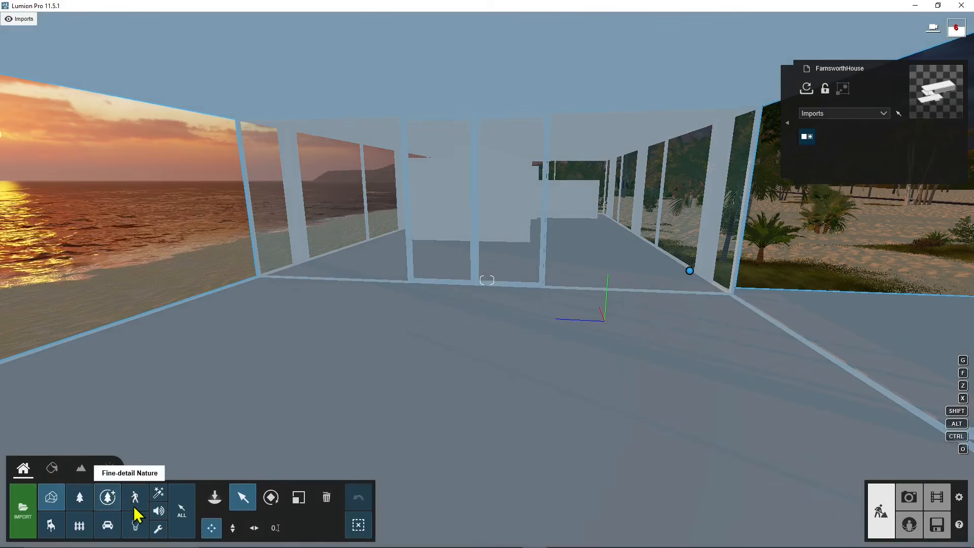
left_click(135, 526)
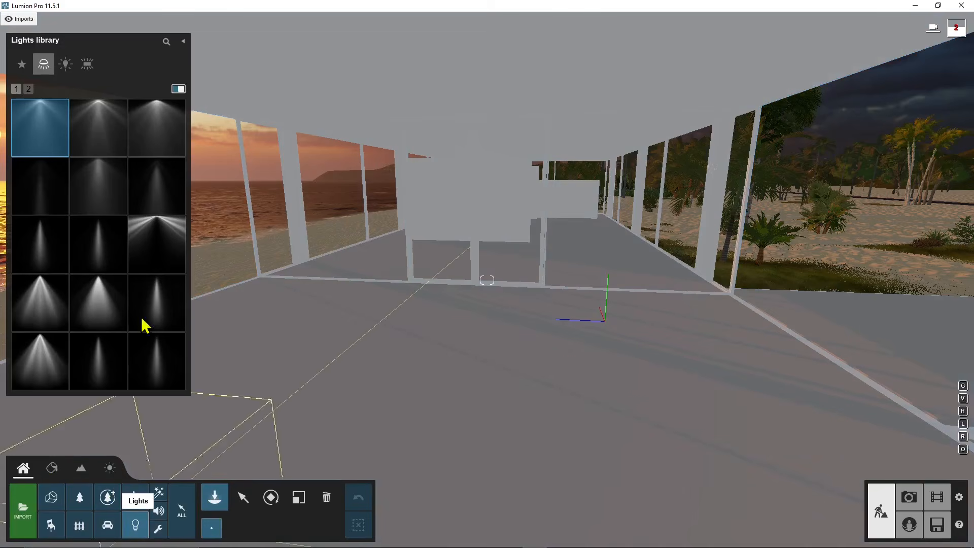
left_click(56, 126)
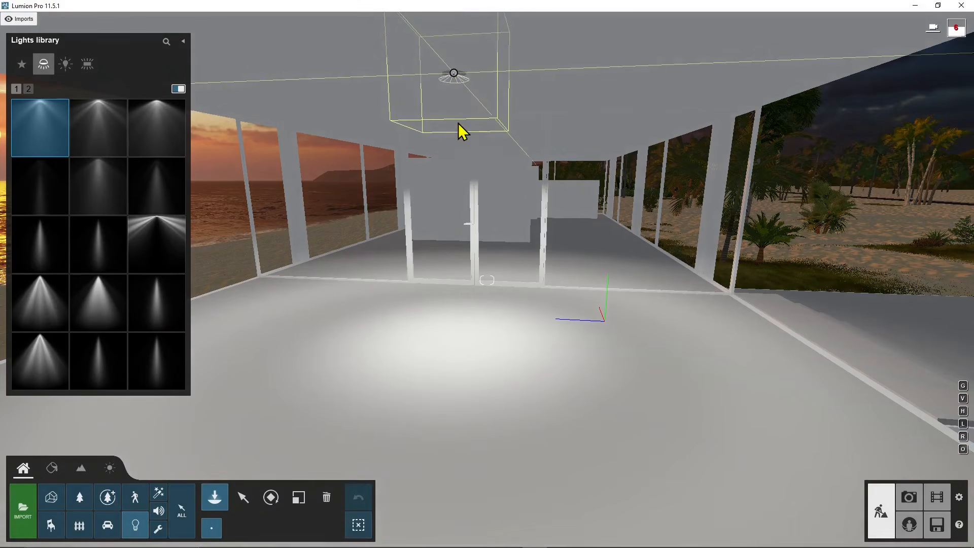
left_click(457, 93)
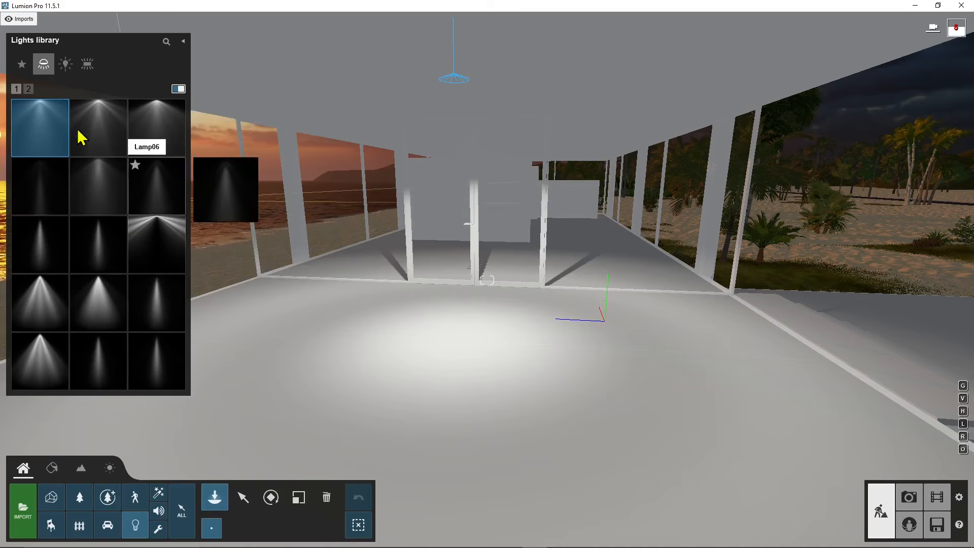
Select the placed ceiling spotlight to open its light properties.
left_click(246, 505)
left_click(454, 73)
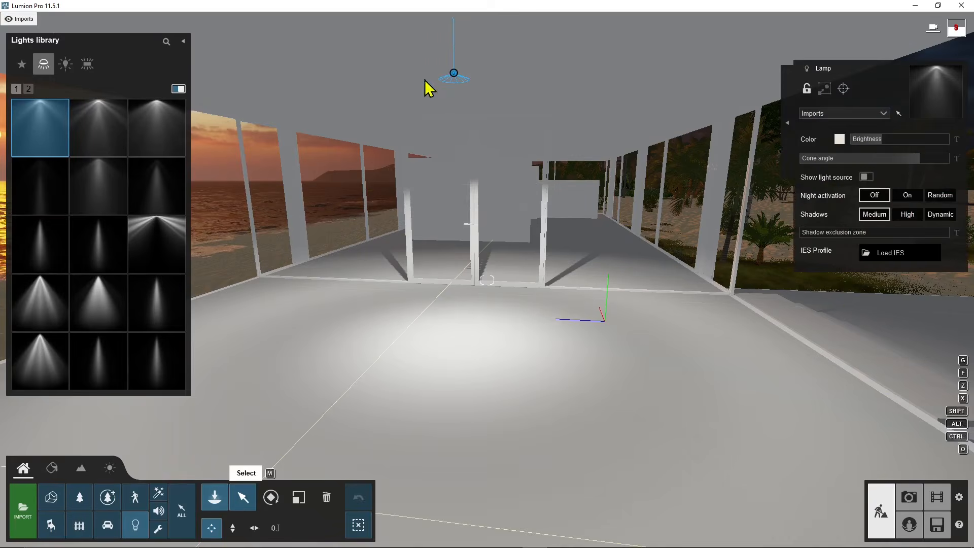